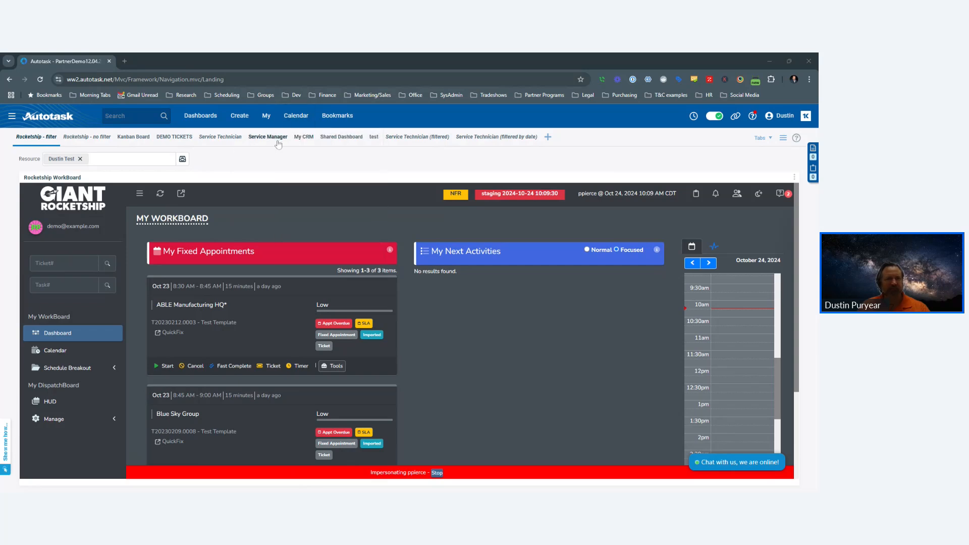
- From the demo tickets dashboard, list the new IT:Change tickets and open the 10/19/2024 Blue Sky Group ticket in its own browser tab
left_click(175, 138)
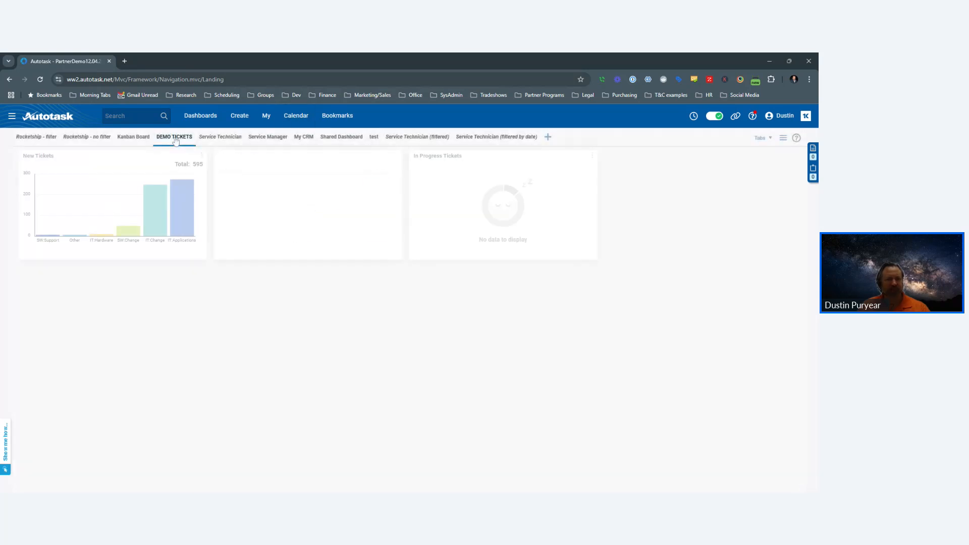
left_click(151, 216)
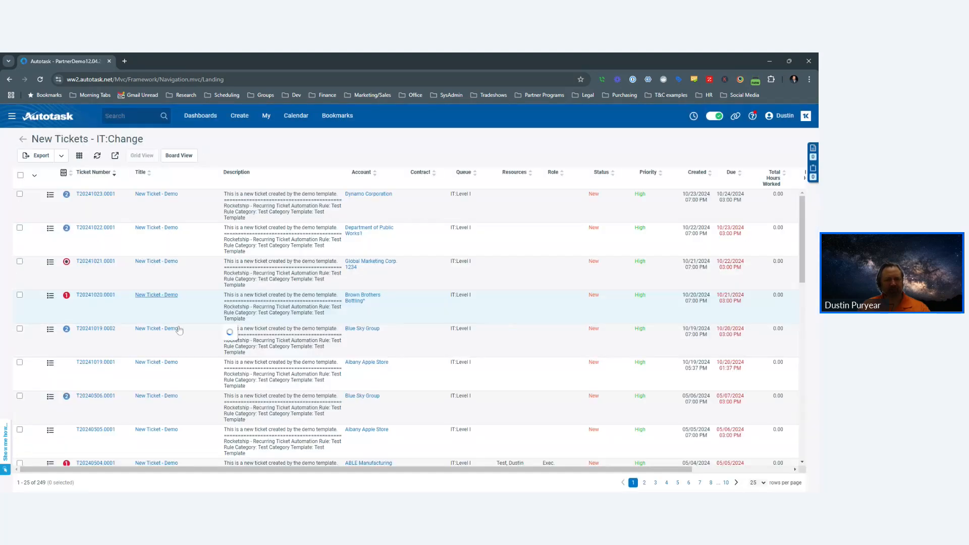
middle_click(157, 194)
left_click(154, 62)
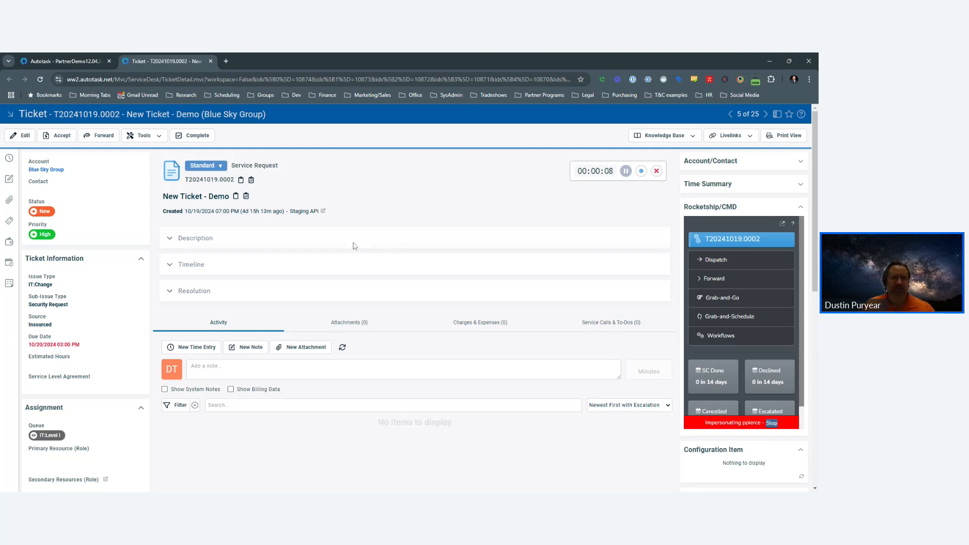
- Start a new time entry on the ticket and review its status, billing, time details and notes fields
left_click(9, 158)
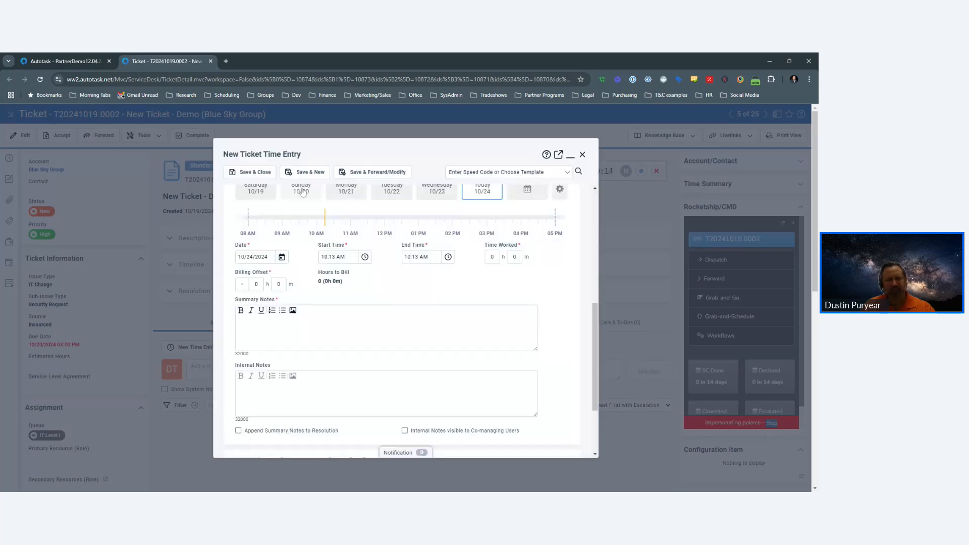
scroll(326, 230, "up", 7)
scroll(410, 254, "down", 1)
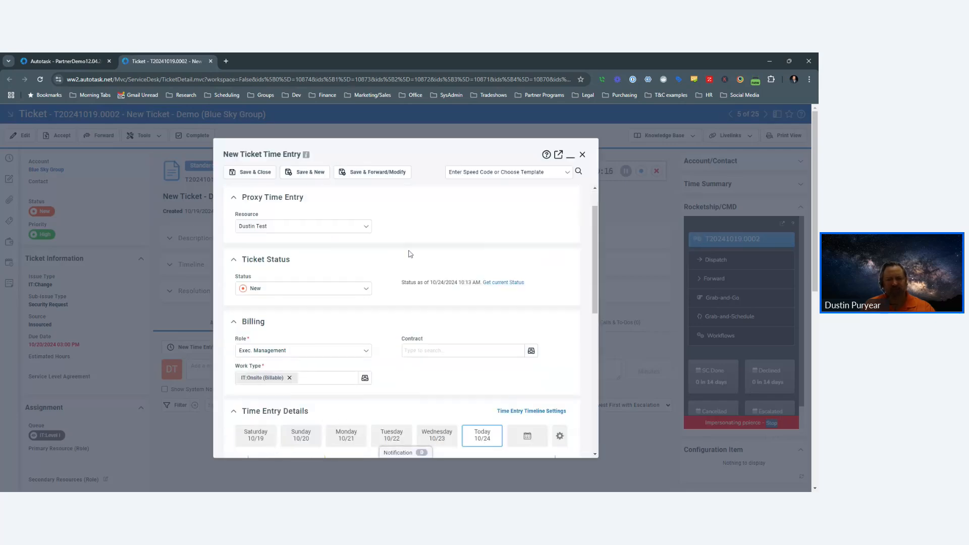
scroll(410, 254, "down", 3)
scroll(410, 253, "up", 8)
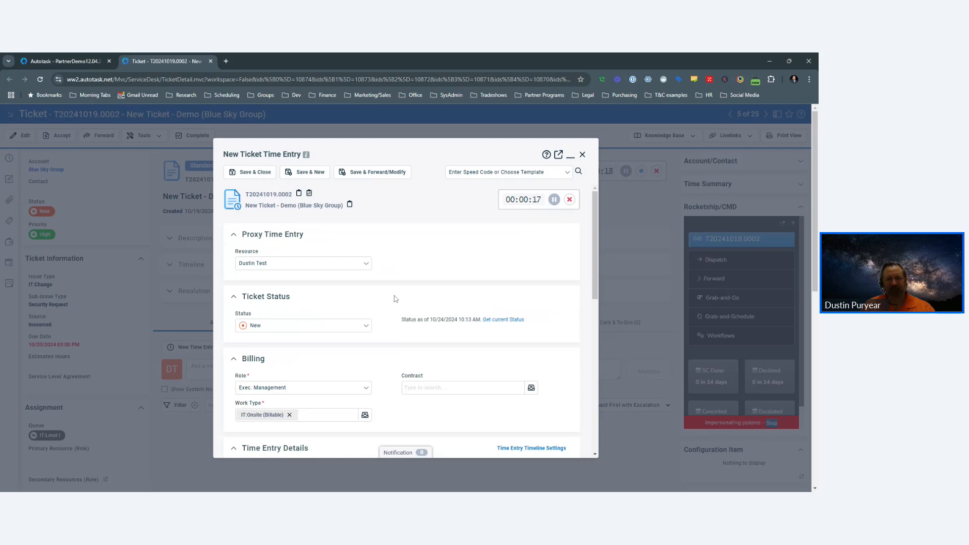
scroll(328, 268, "down", 10)
scroll(330, 268, "up", 1)
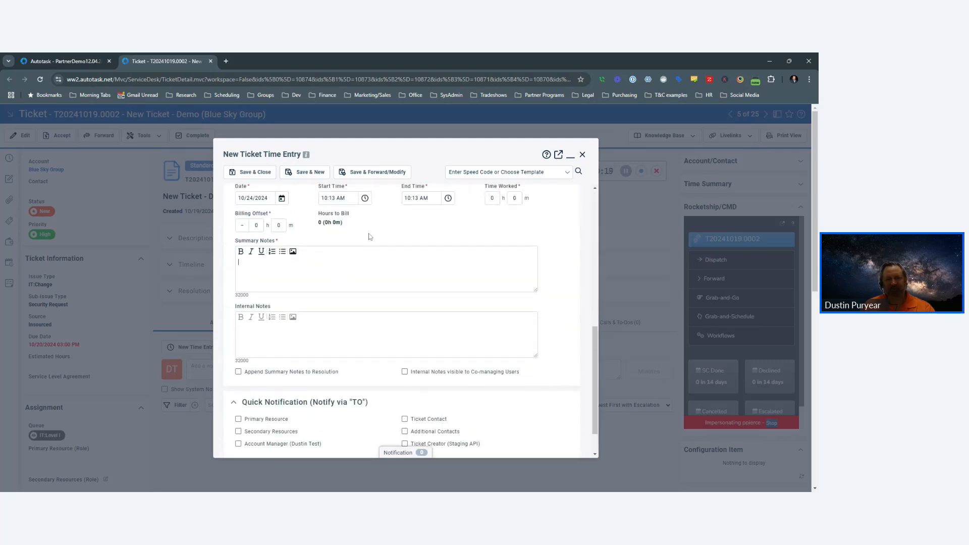
- Apply the 001 - IT: On-Site Time Entry template, review the filled-in fields and discard the time entry
left_click(515, 172)
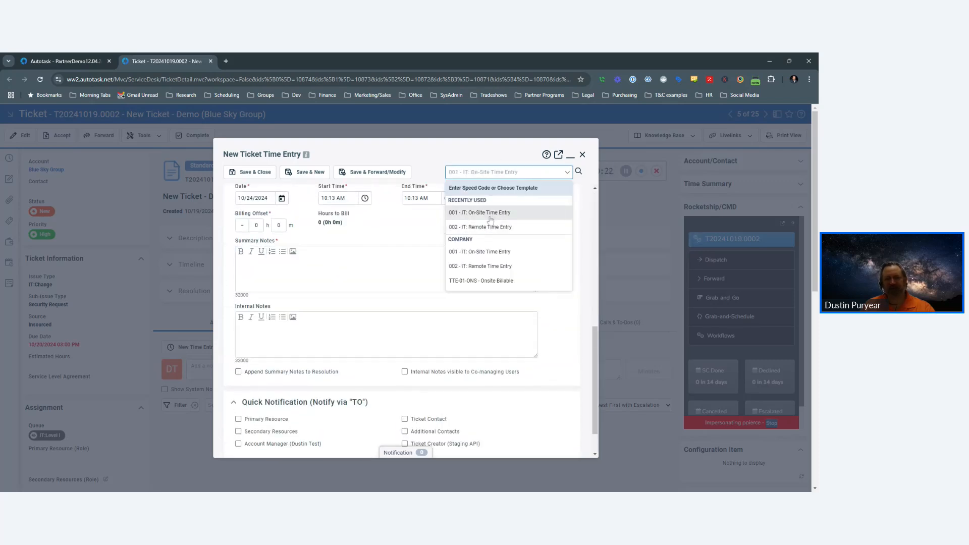
left_click(493, 214)
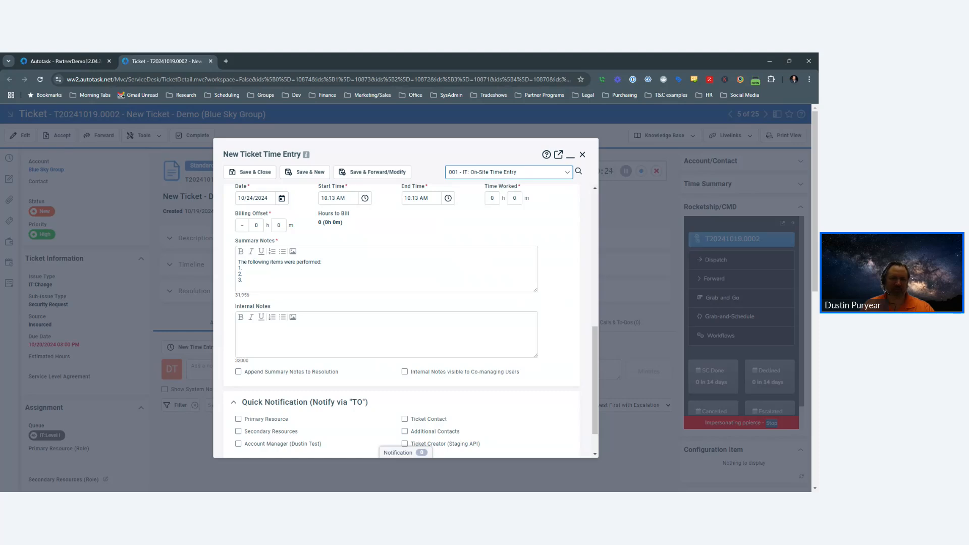
scroll(448, 275, "up", 1)
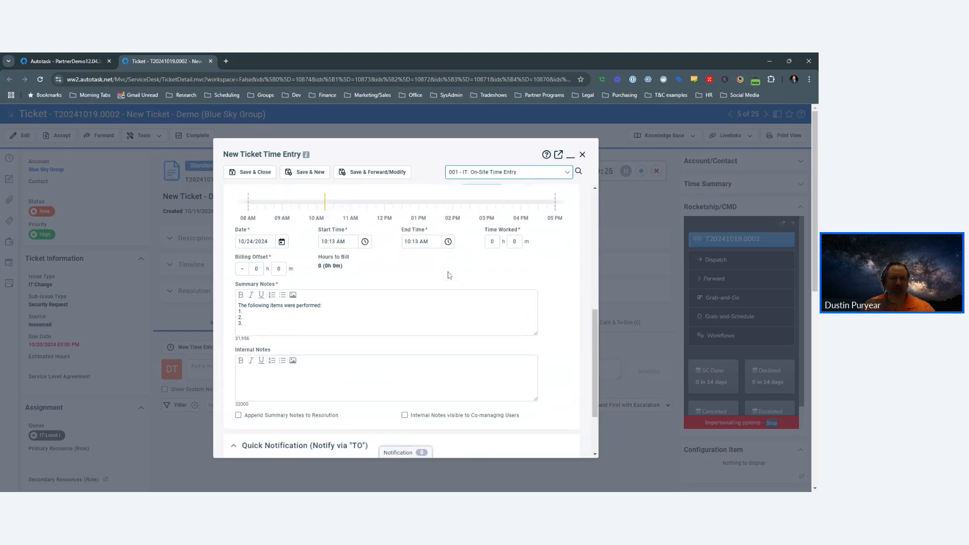
scroll(449, 276, "up", 5)
scroll(448, 275, "down", 3)
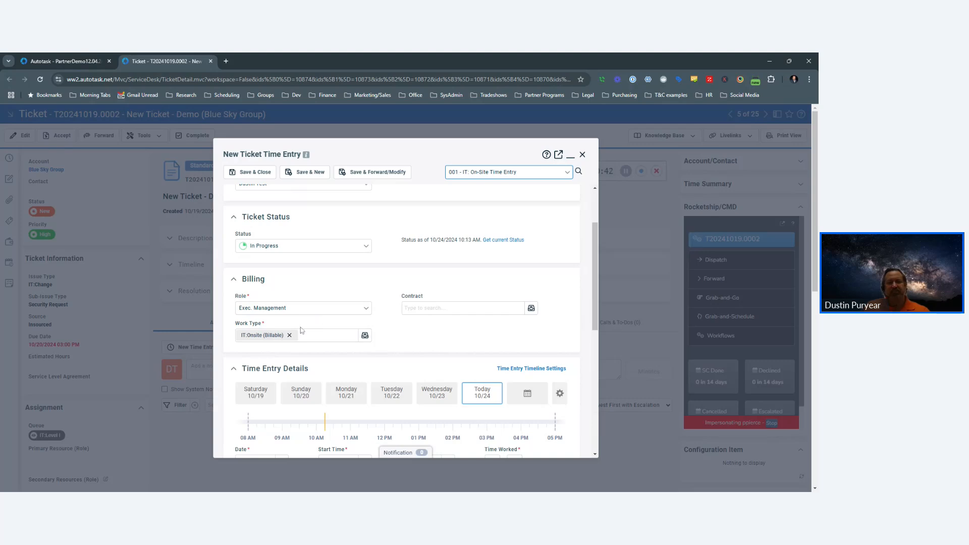
left_click(582, 154)
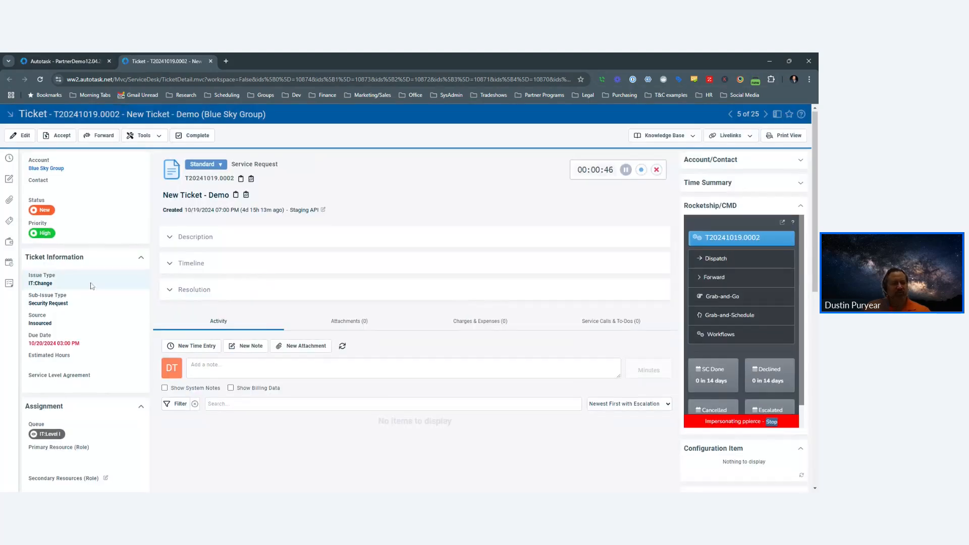
- Check the ticket's billing details, then open the Blue Sky Group account and show its contracts
scroll(92, 286, "down", 5)
scroll(92, 286, "down", 2)
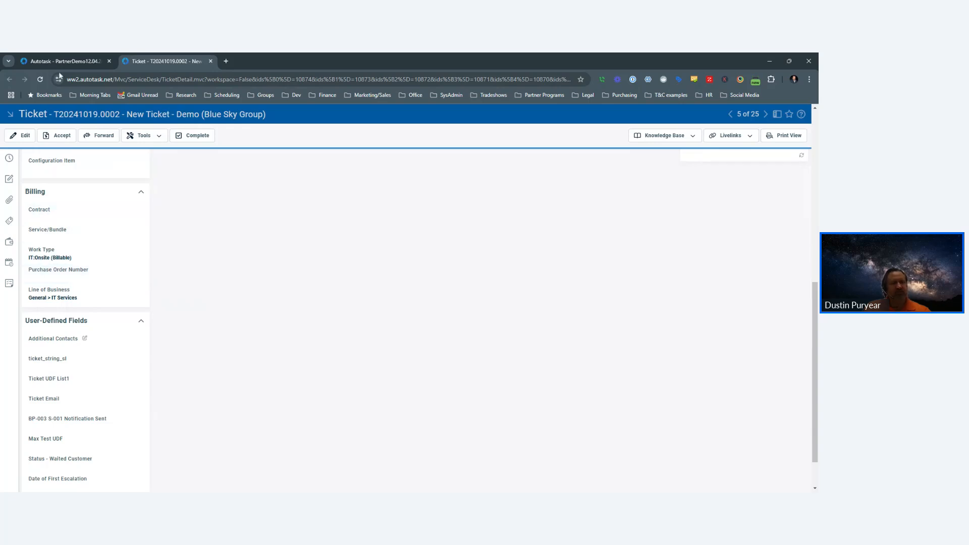
scroll(75, 170, "up", 7)
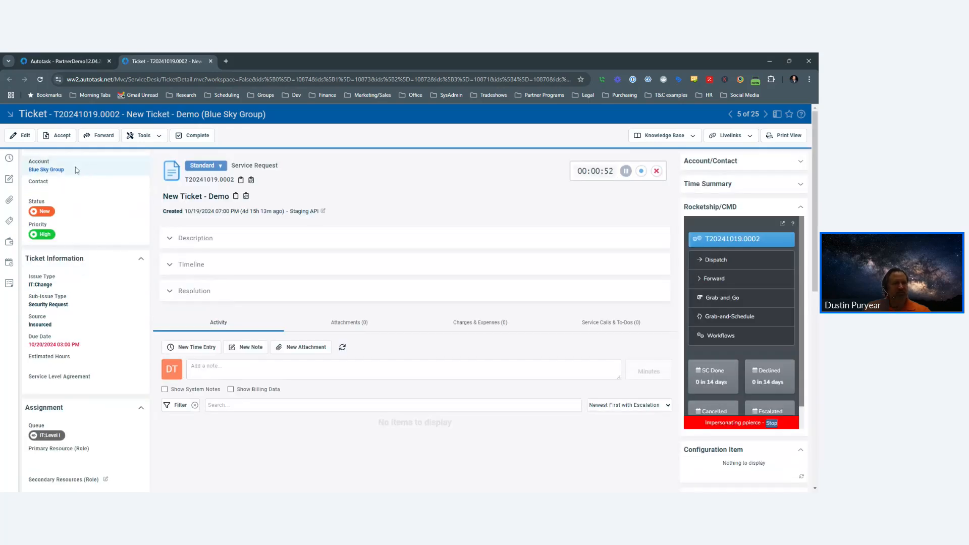
left_click_drag(76, 170, 28, 173)
left_click(57, 171)
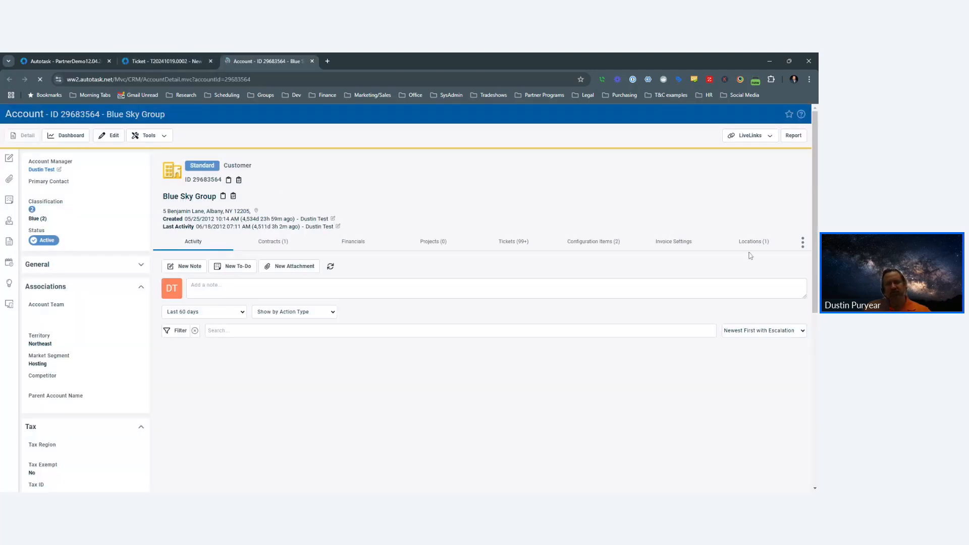
left_click(803, 243)
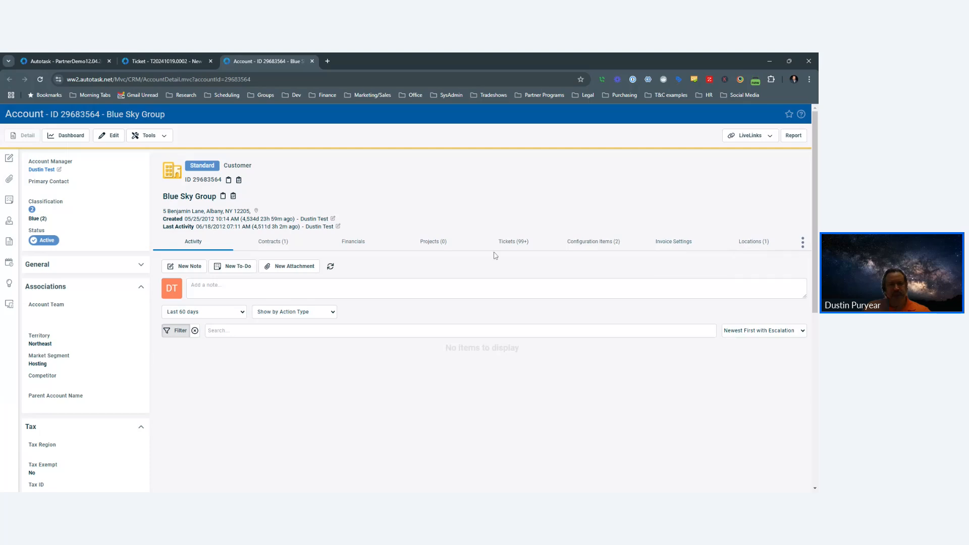
left_click(260, 248)
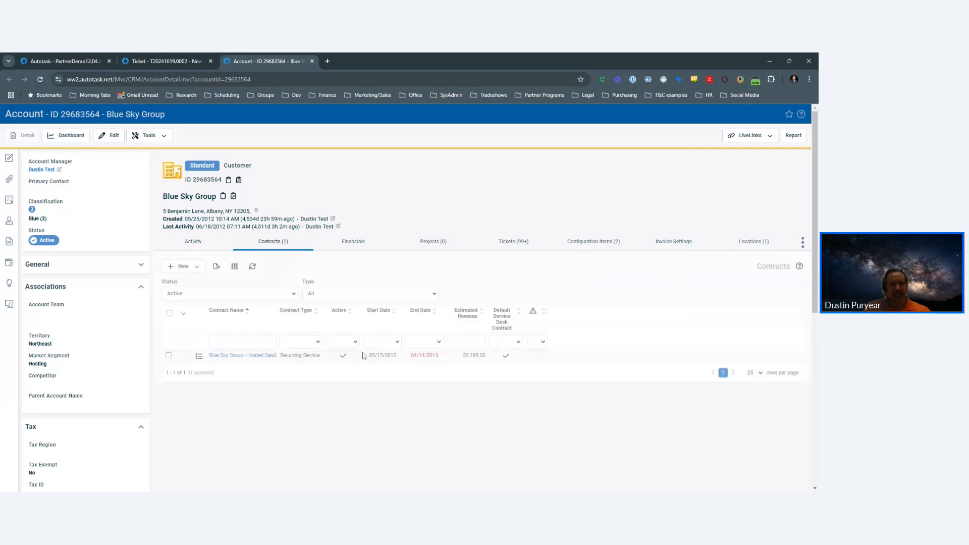
- Start a new recurring service contract for the account, named Blue MSP, with a start date of 10/01/2024
left_click(183, 266)
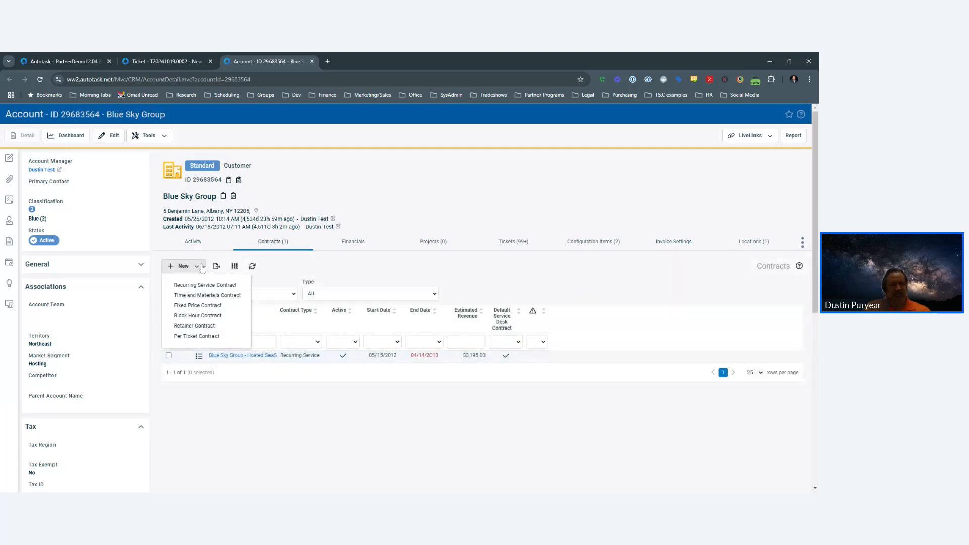
left_click(199, 281)
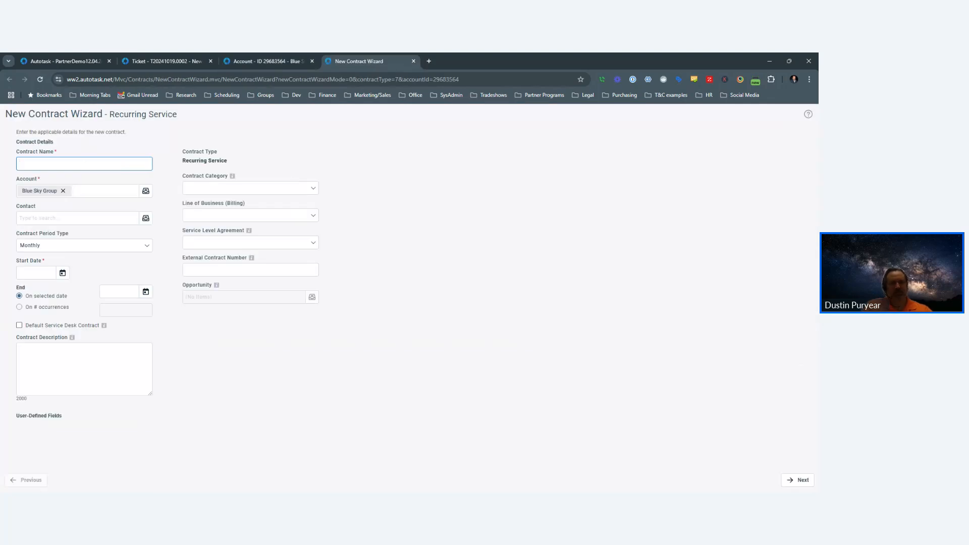
type("Blue MSP")
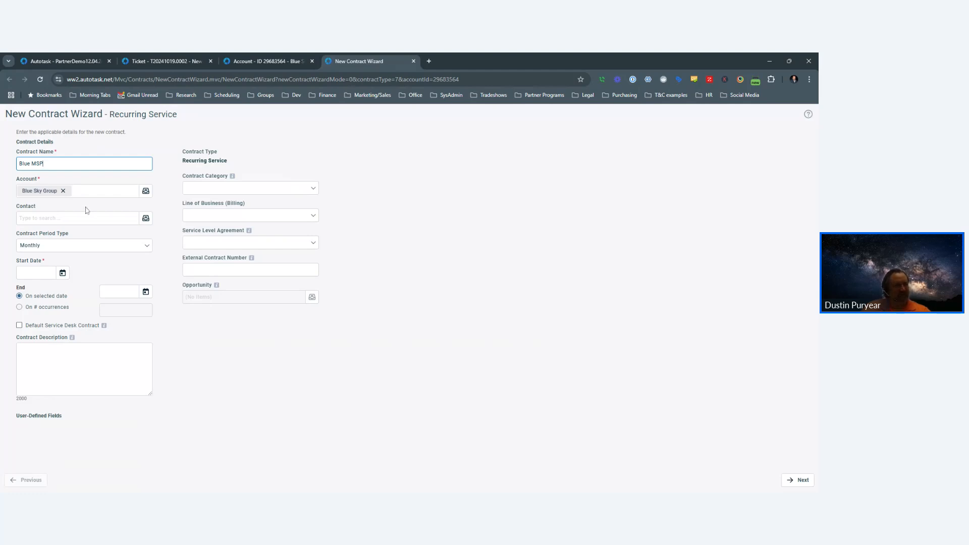
left_click(62, 273)
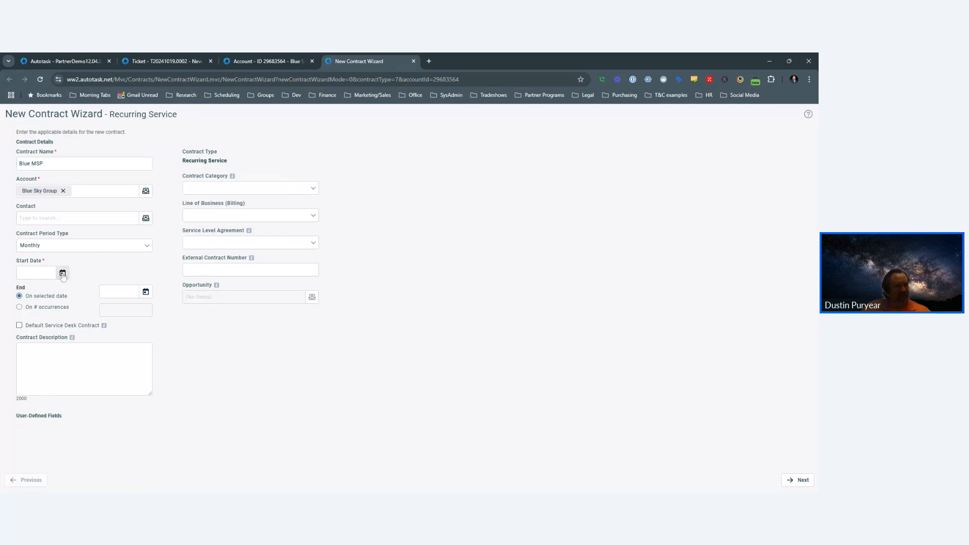
left_click(93, 313)
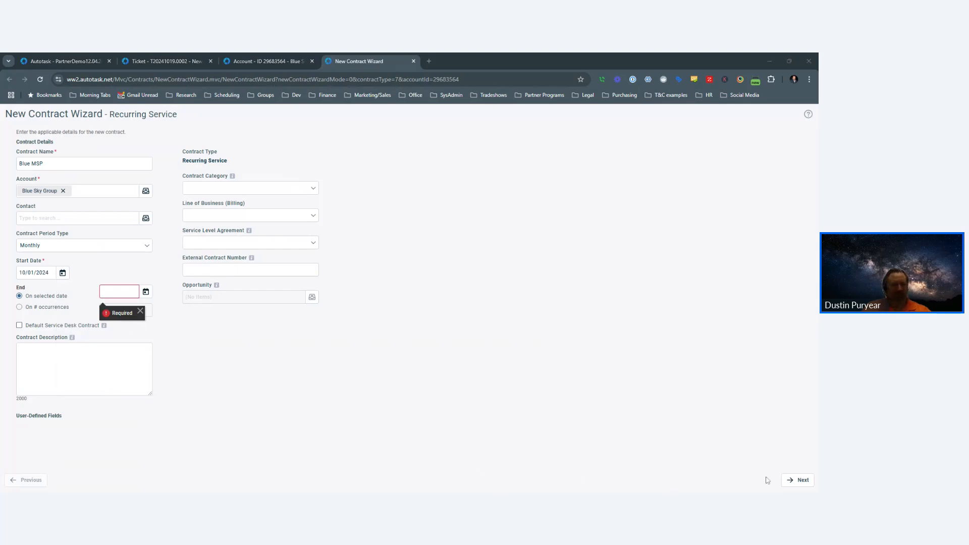
- Set the contract to end after 12 occurrences, make it the default service desk contract and continue to the billing information
left_click(27, 309)
type("12")
key("Tab")
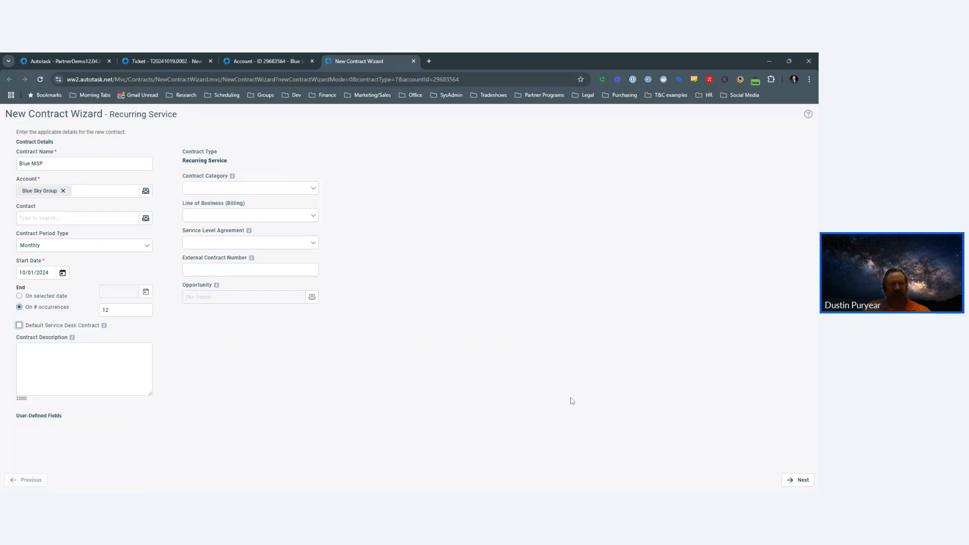
left_click(45, 326)
left_click(796, 480)
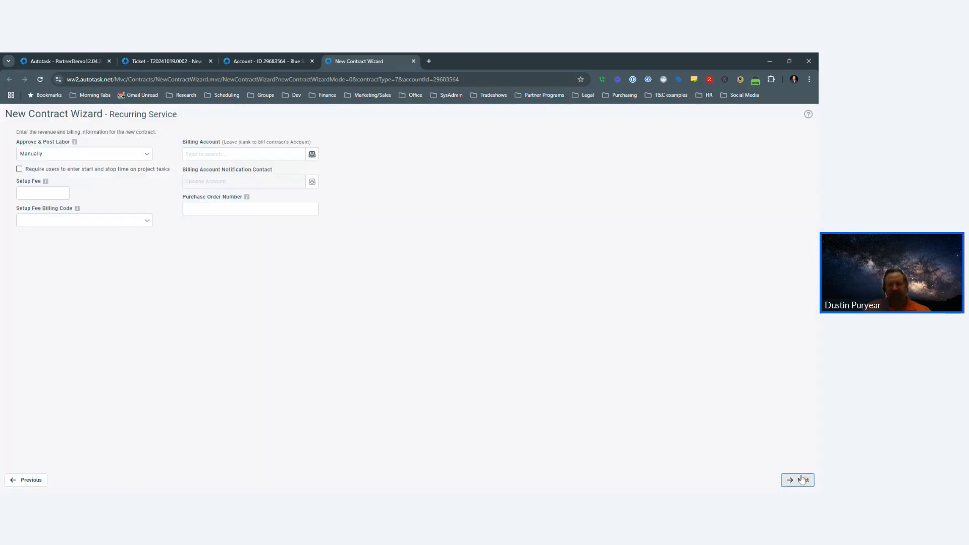
- Finish the contract wizard with default billing, services, exclusions and notification settings, and open the Blue MSP contract
left_click(803, 479)
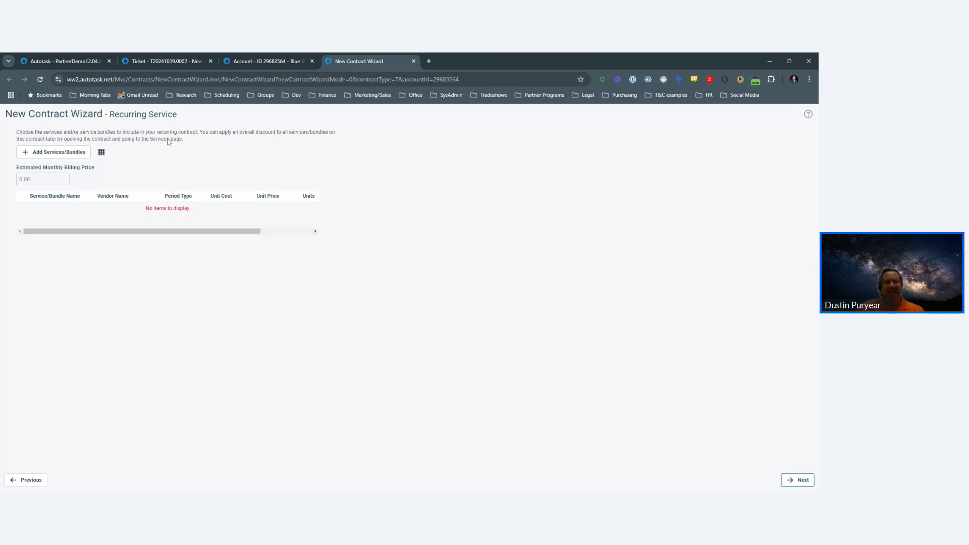
left_click(786, 480)
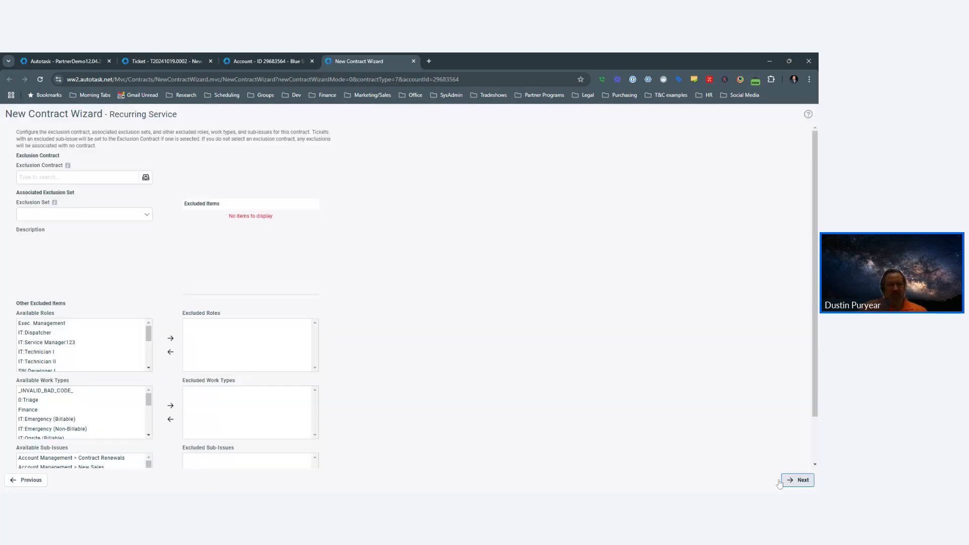
left_click(786, 480)
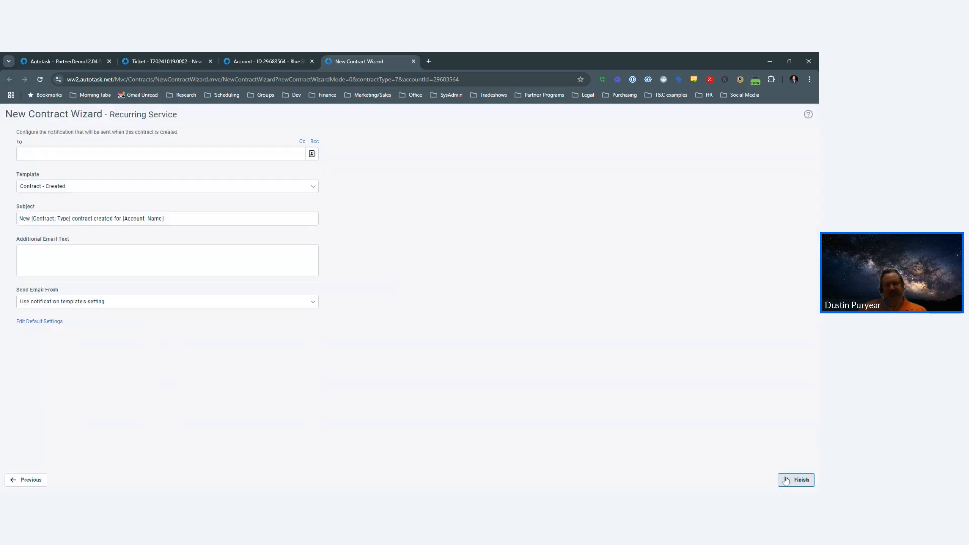
left_click(793, 480)
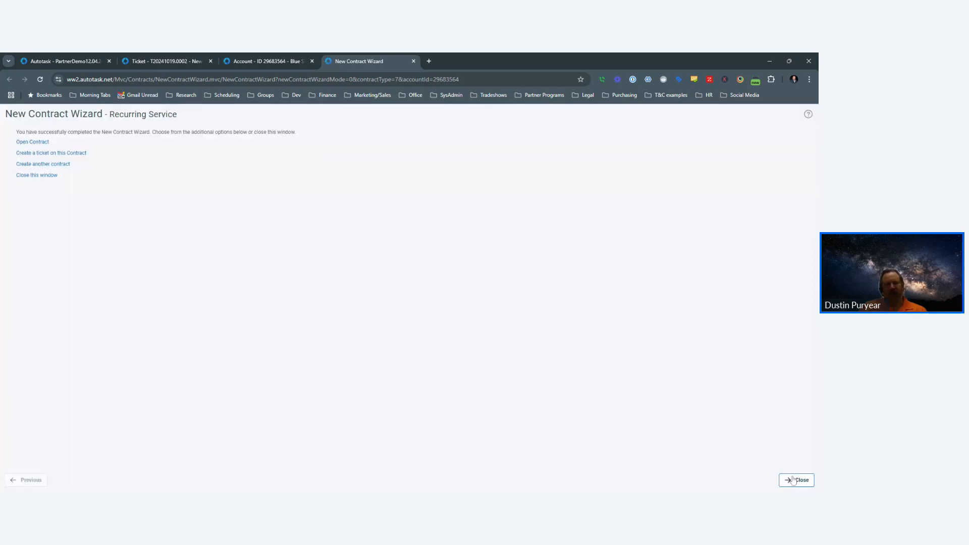
left_click(792, 480)
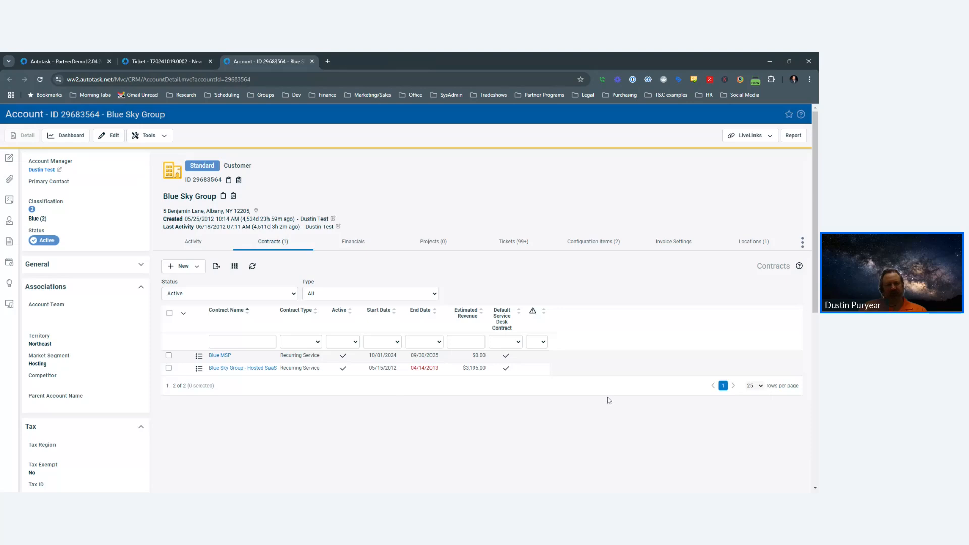
left_click(221, 356)
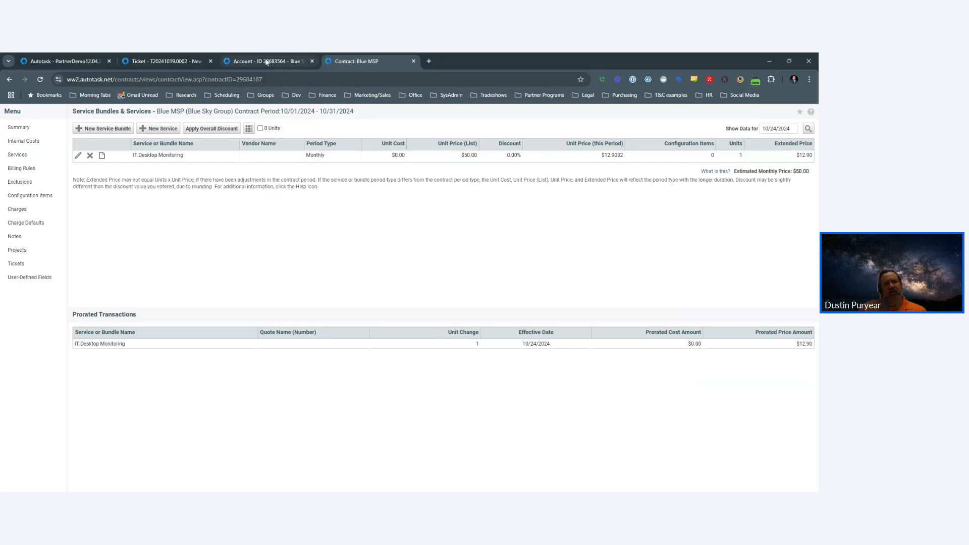
- Return to the ticket, assign the Blue MSP contract in its billing details and save the ticket
left_click(172, 61)
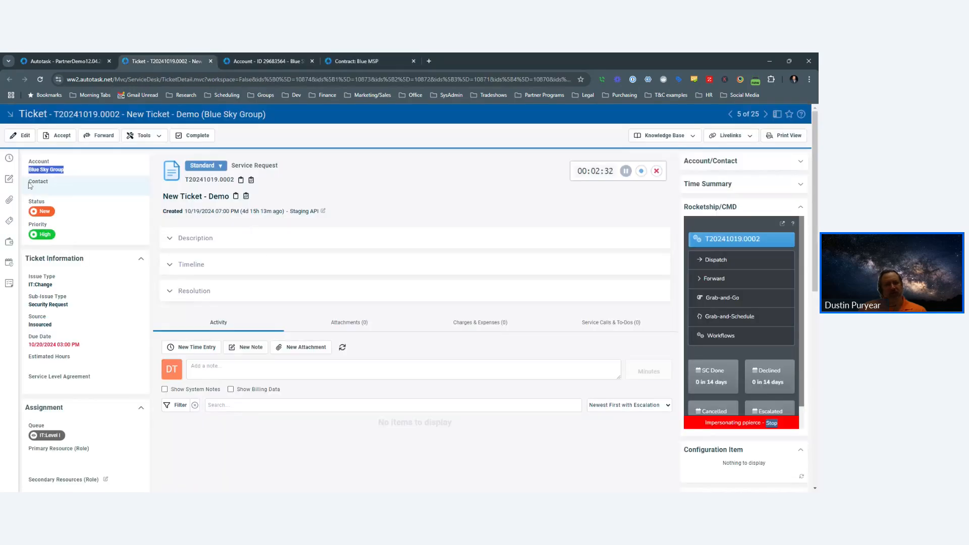
left_click(8, 159)
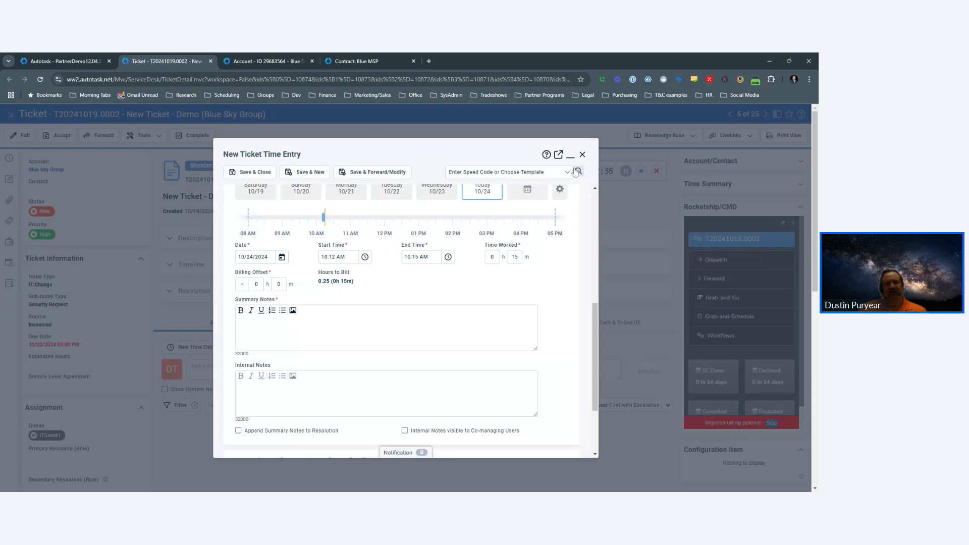
left_click(580, 154)
left_click(24, 138)
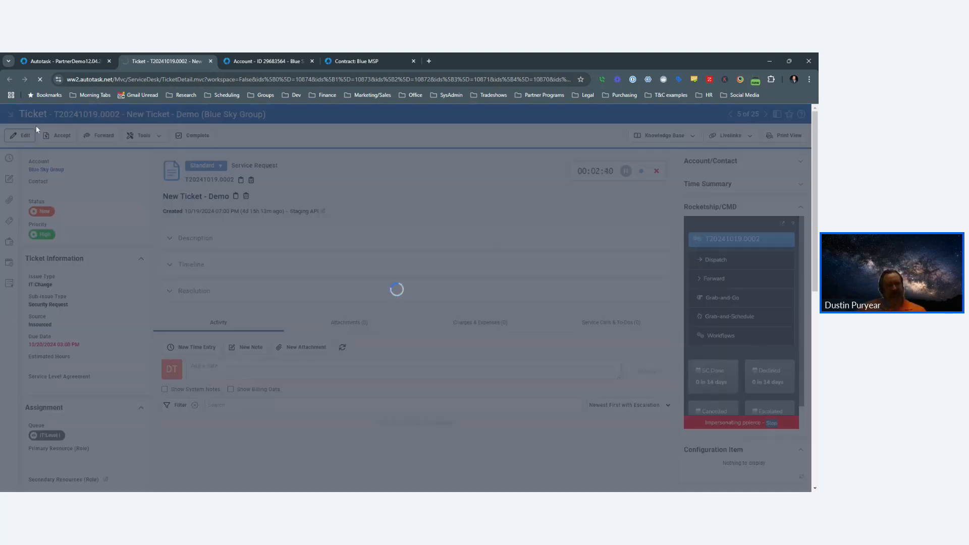
scroll(85, 326, "down", 5)
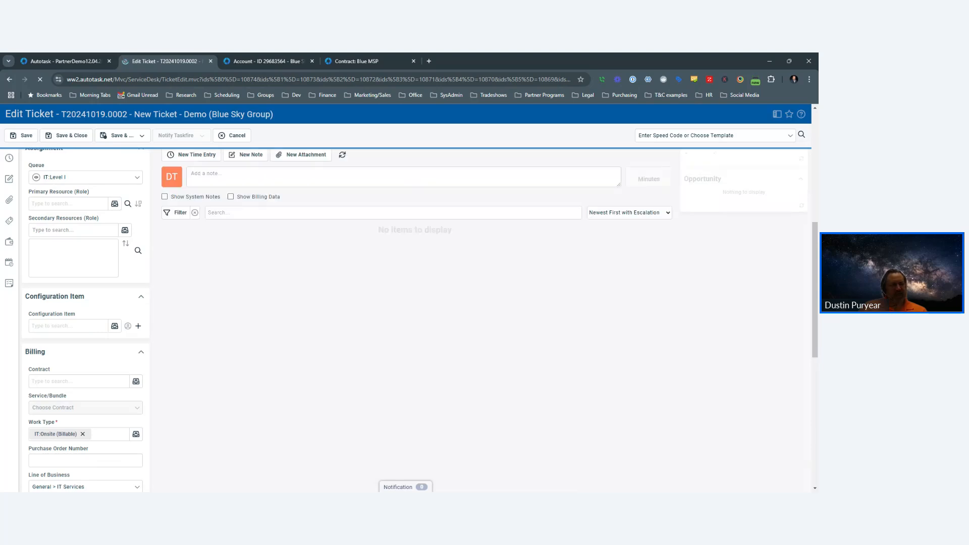
scroll(84, 327, "up", 2)
scroll(89, 330, "down", 2)
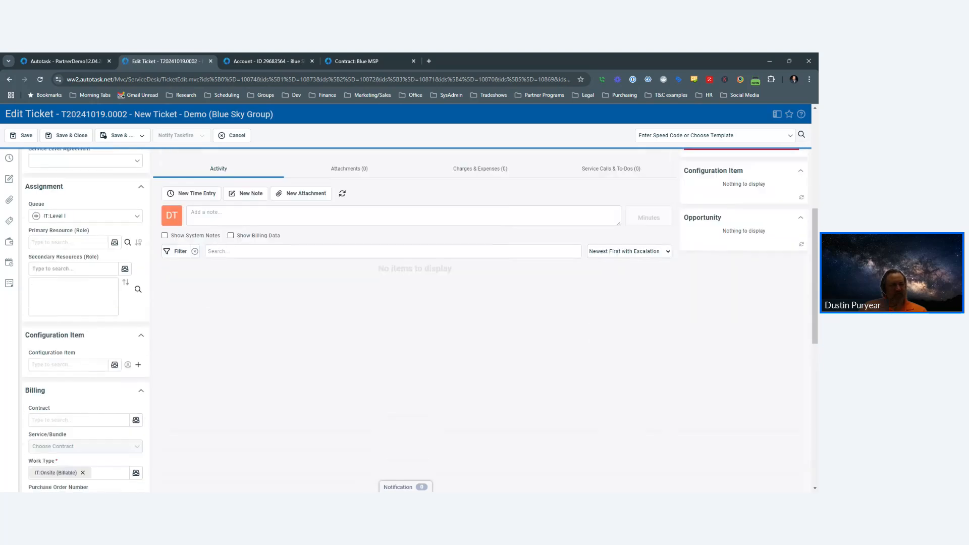
left_click(135, 421)
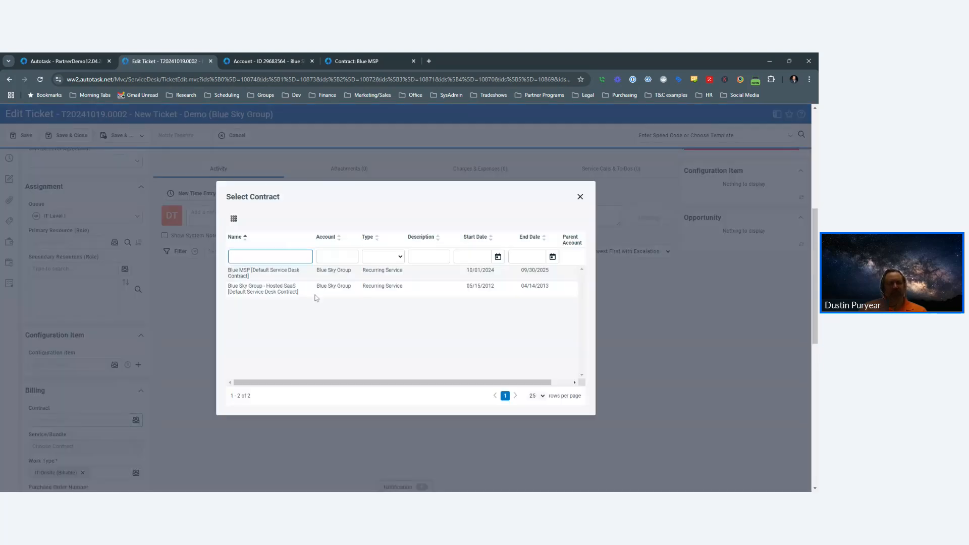
left_click(283, 271)
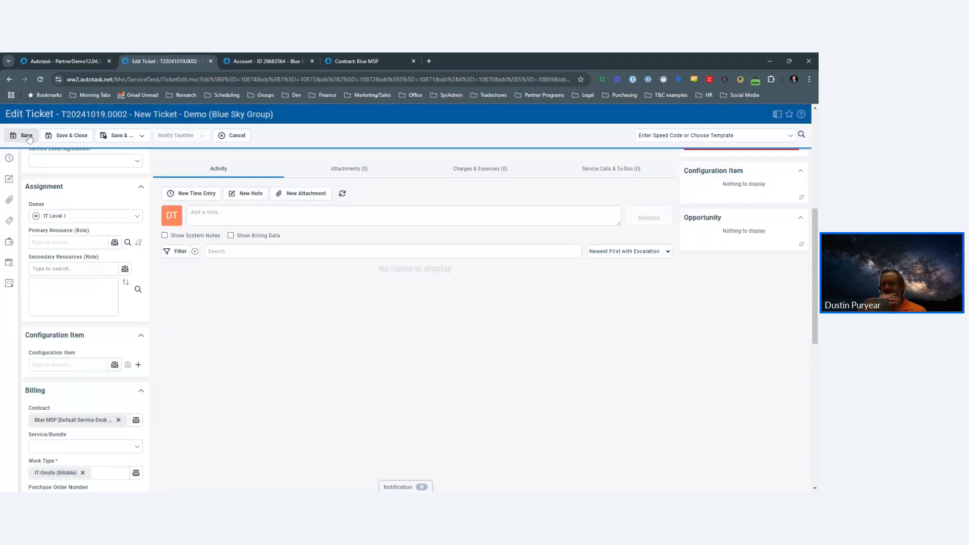
left_click(28, 137)
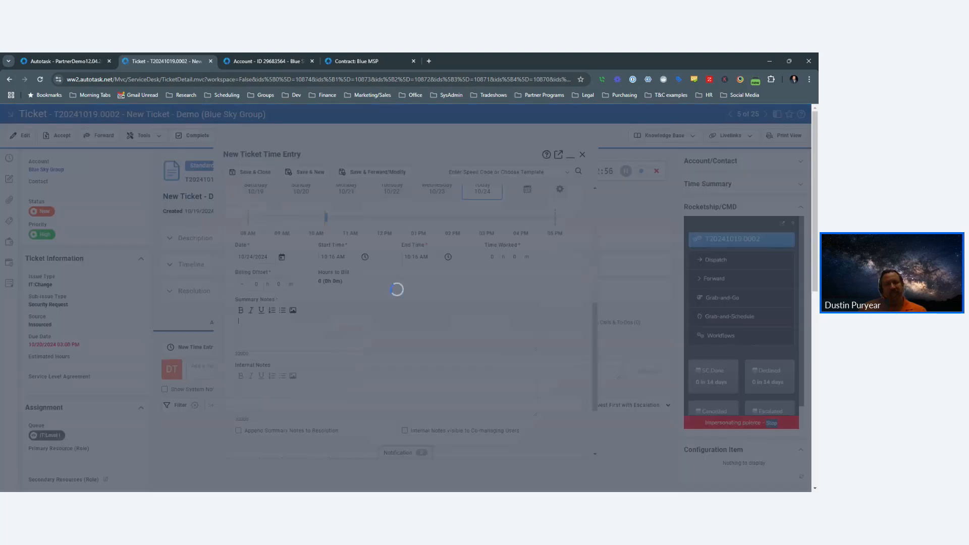
- Log a ticket time entry from the 001 - IT: On-Site Time Entry template and show billing data in the ticket's activity
left_click(507, 172)
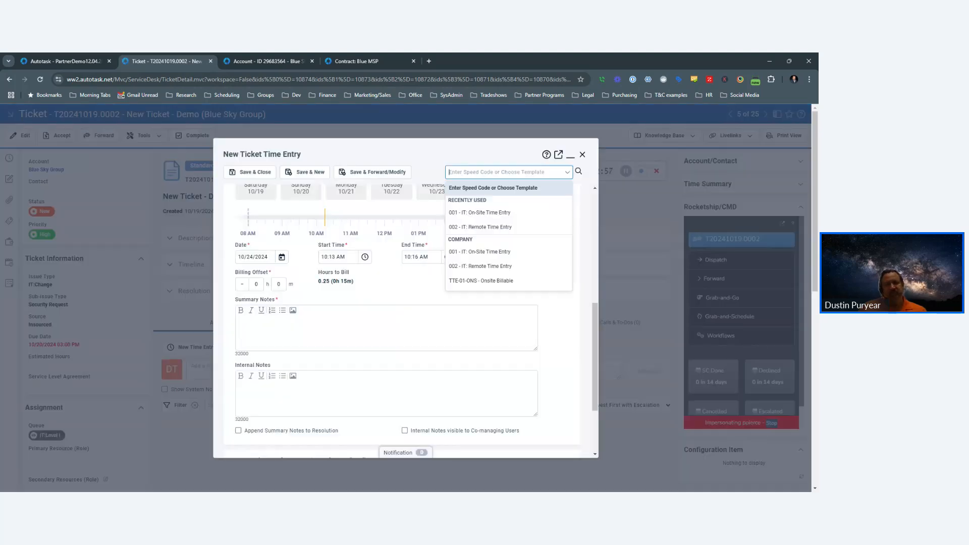
left_click(496, 212)
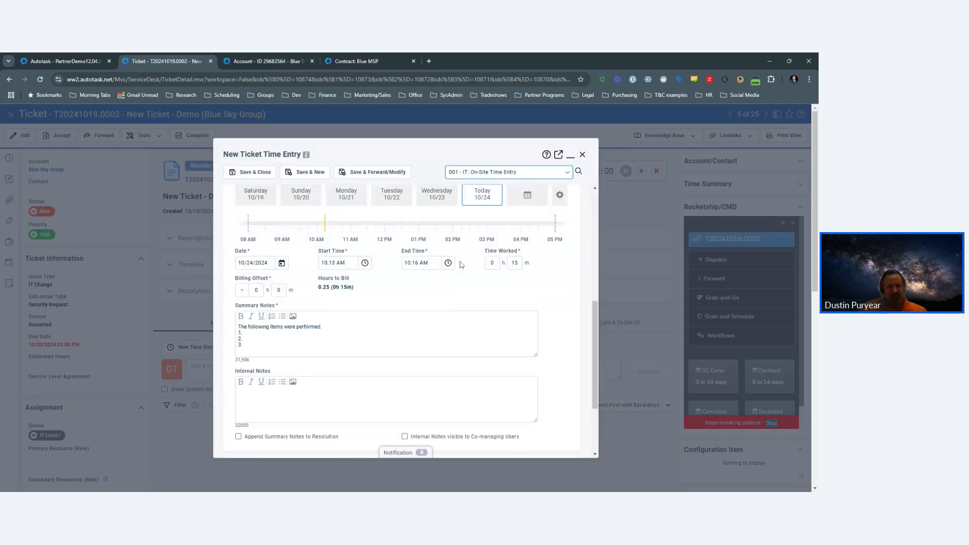
scroll(459, 262, "up", 5)
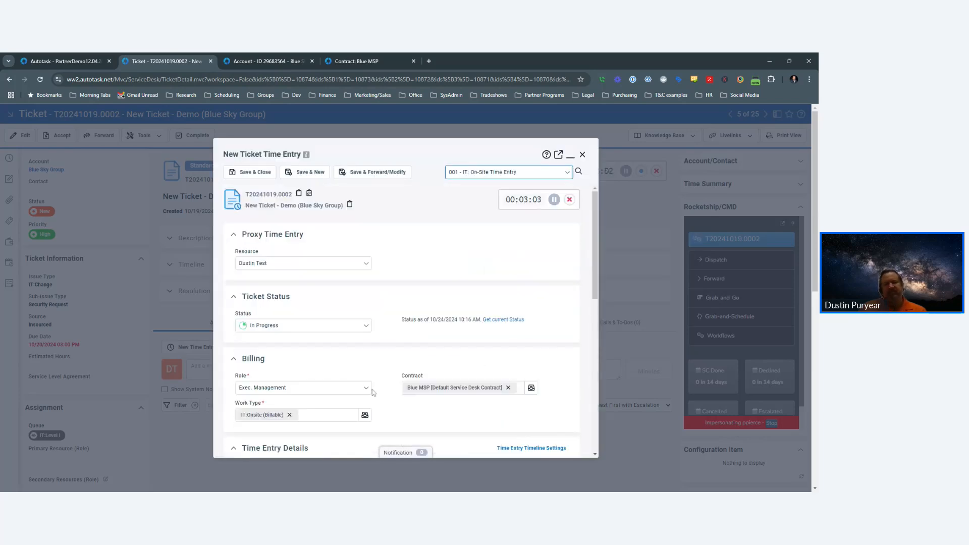
scroll(398, 281, "down", 5)
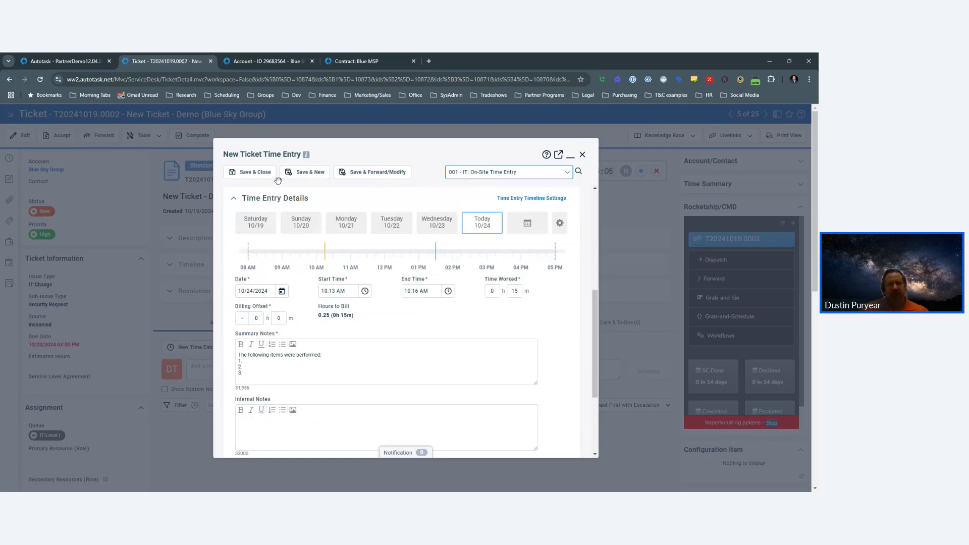
left_click(252, 172)
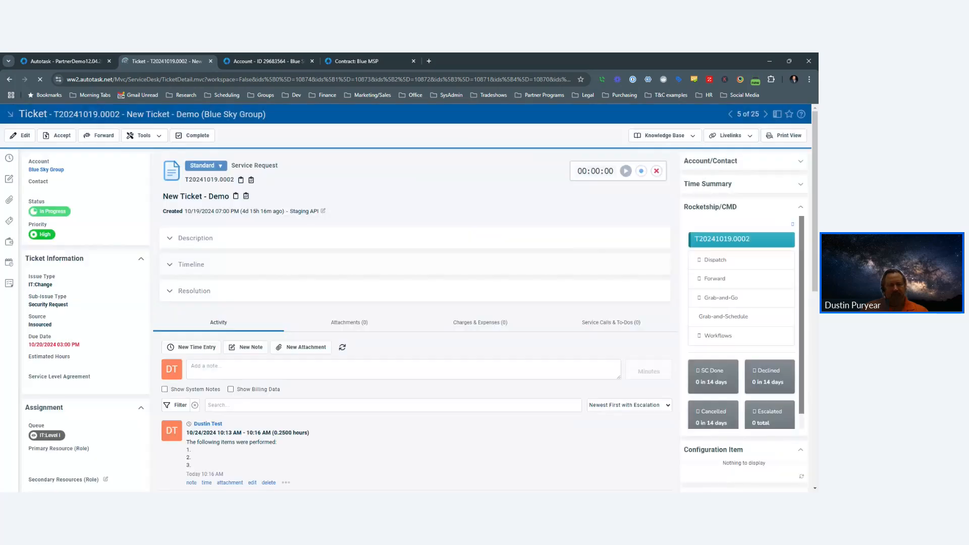
scroll(275, 333, "down", 2)
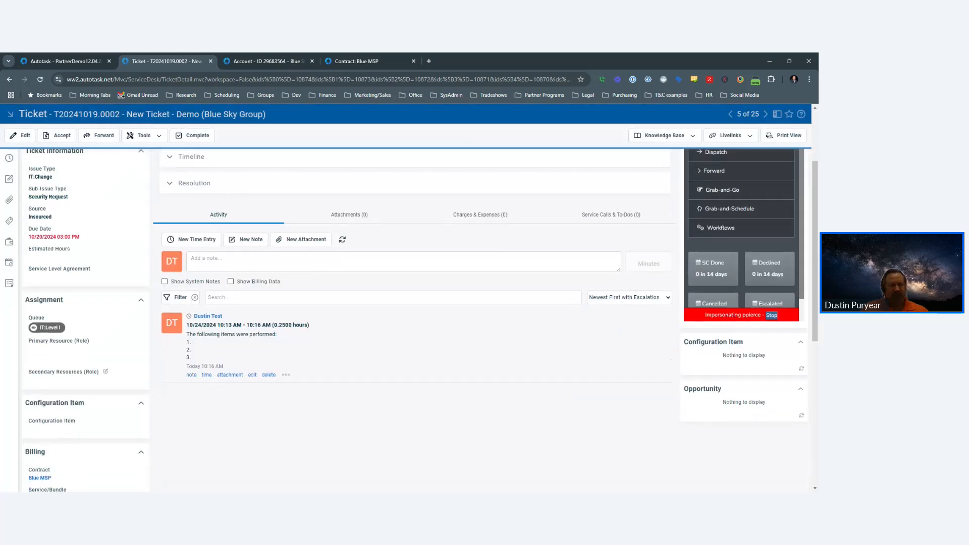
left_click(230, 281)
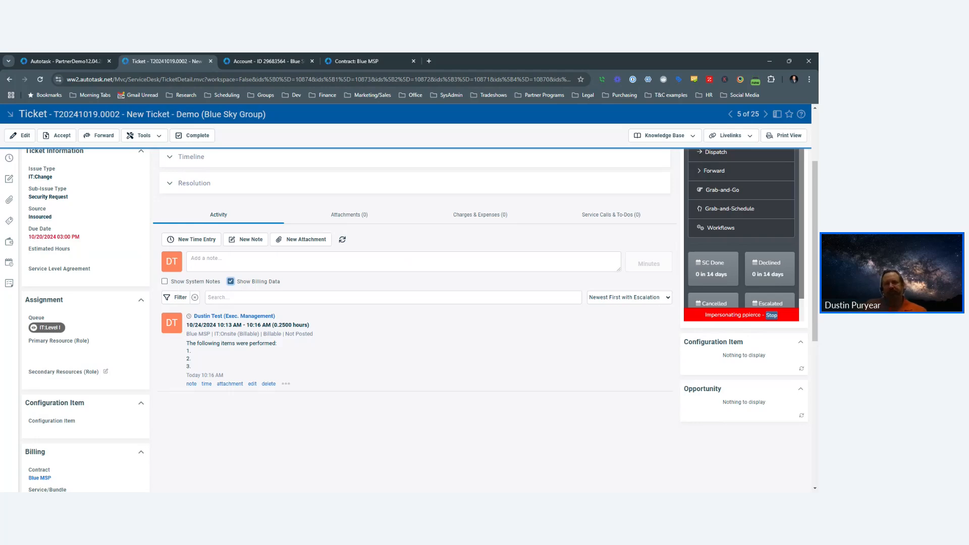
- Exclude the work types IT:Onsite (Billable) and IT:Onsite (Non-Billable) from the Blue MSP contract and save the exclusions
left_click(363, 66)
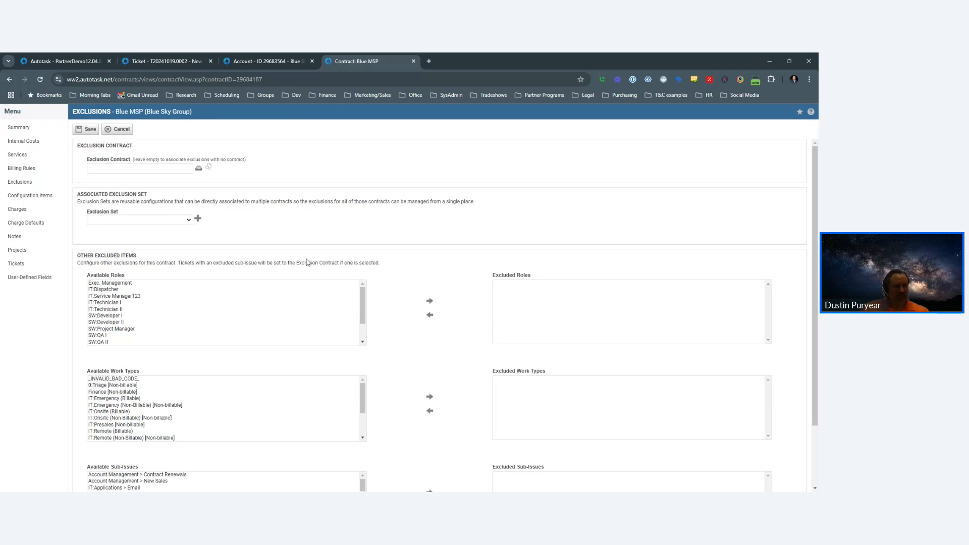
left_click(246, 61)
left_click(161, 63)
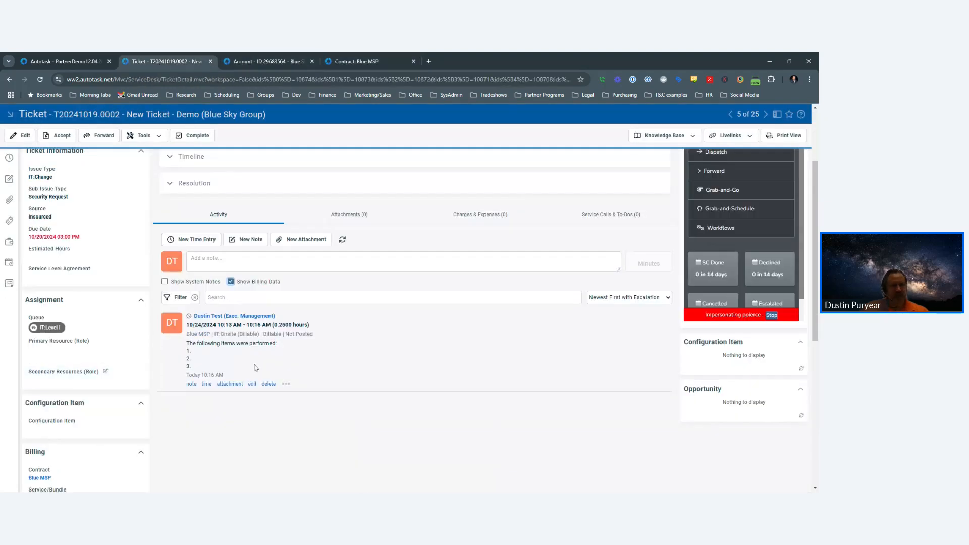
left_click(374, 58)
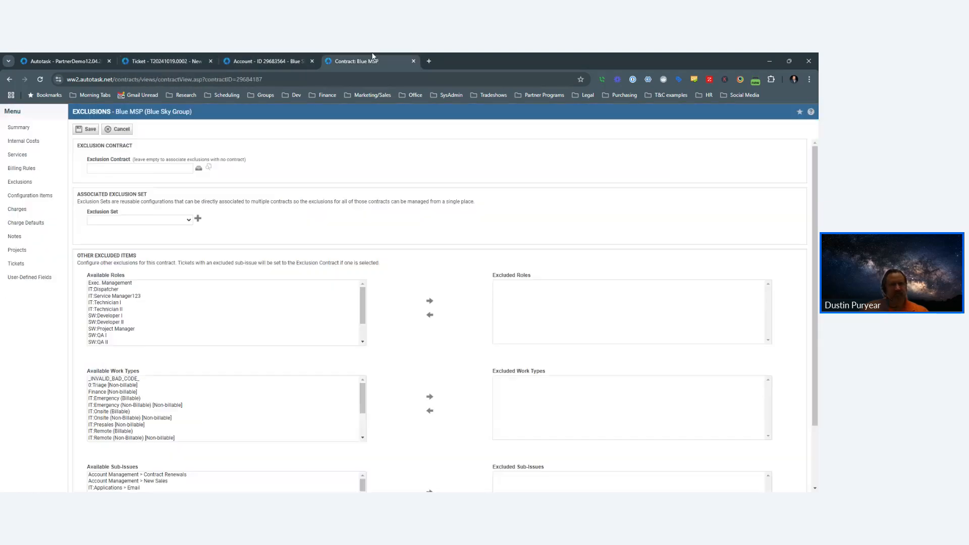
left_click(133, 413)
left_click(147, 419, "shift")
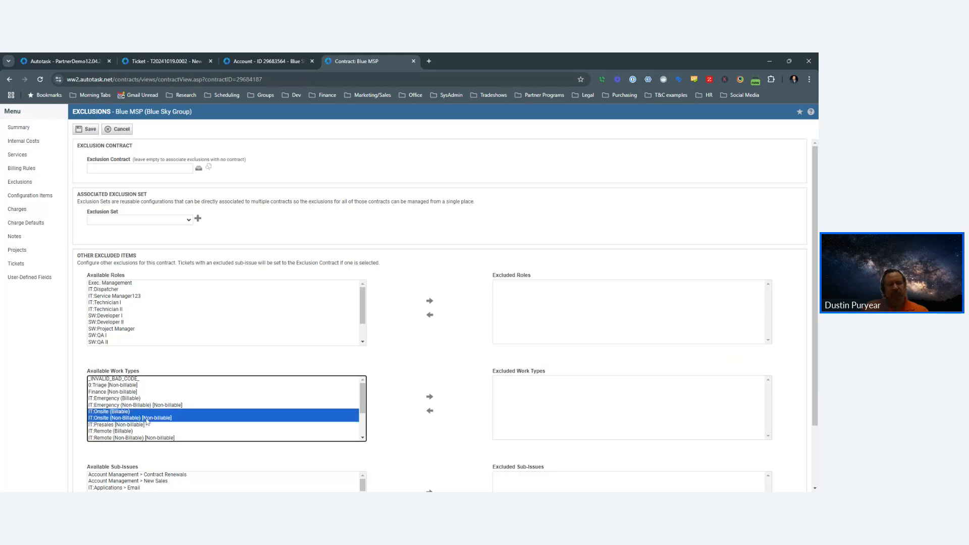
left_click(429, 397)
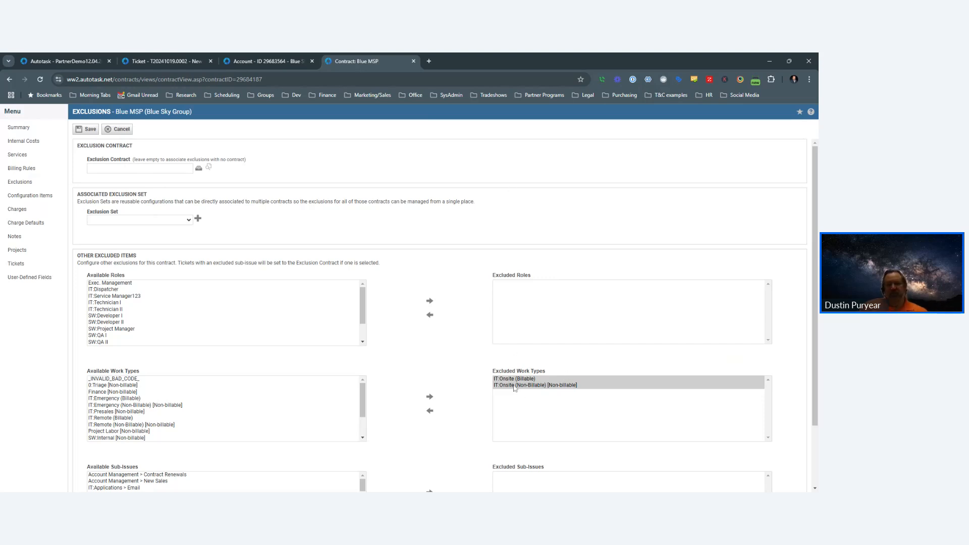
left_click(87, 126)
scroll(373, 245, "down", 2)
scroll(303, 237, "up", 2)
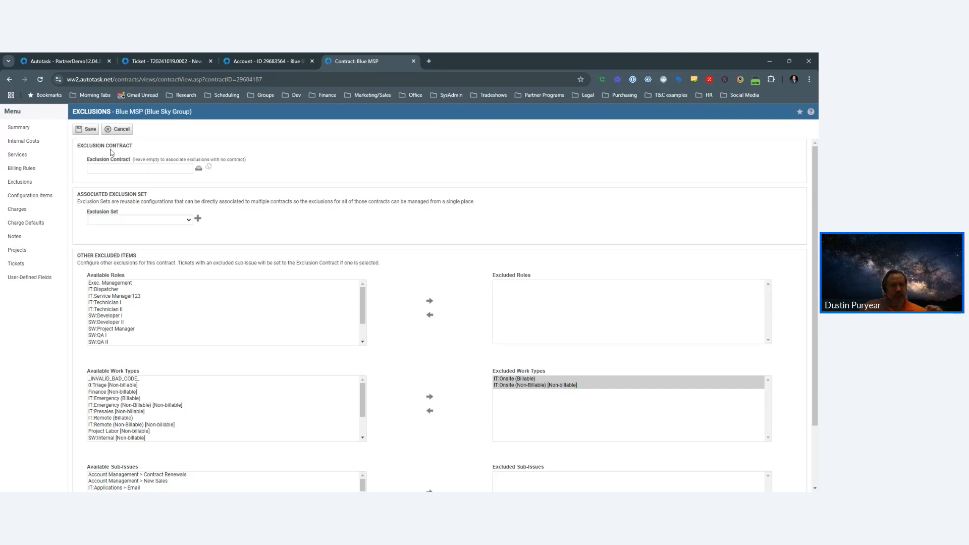
left_click(88, 131)
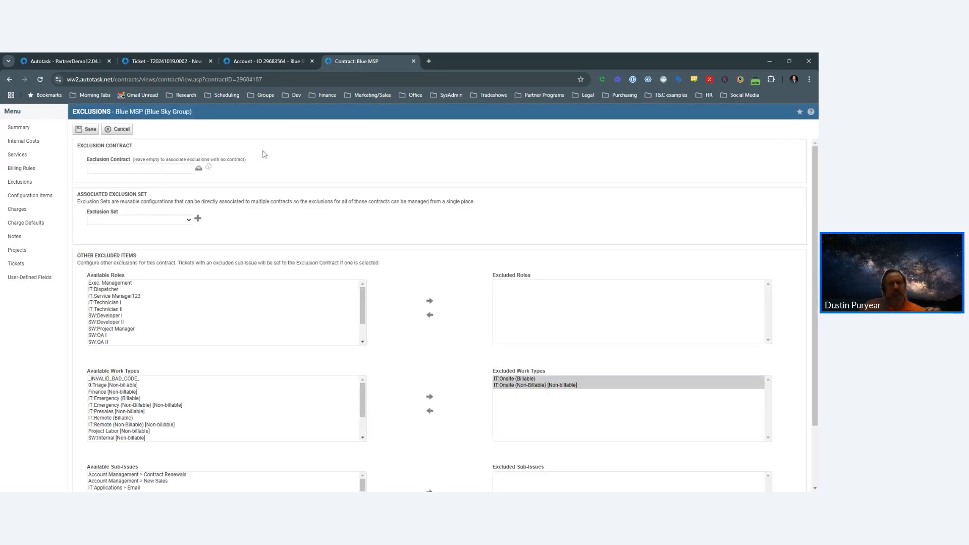
- Create a Time and Materials contract named Blue MSP Exclusion Contract for the Blue Sky Group account, running 10/01/2024 to 09/30/2025
left_click(167, 63)
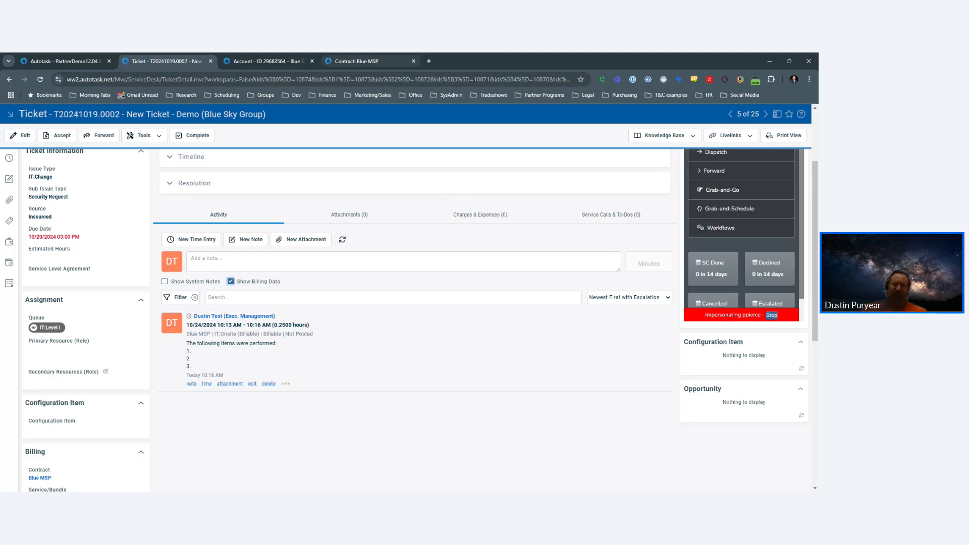
left_click(265, 61)
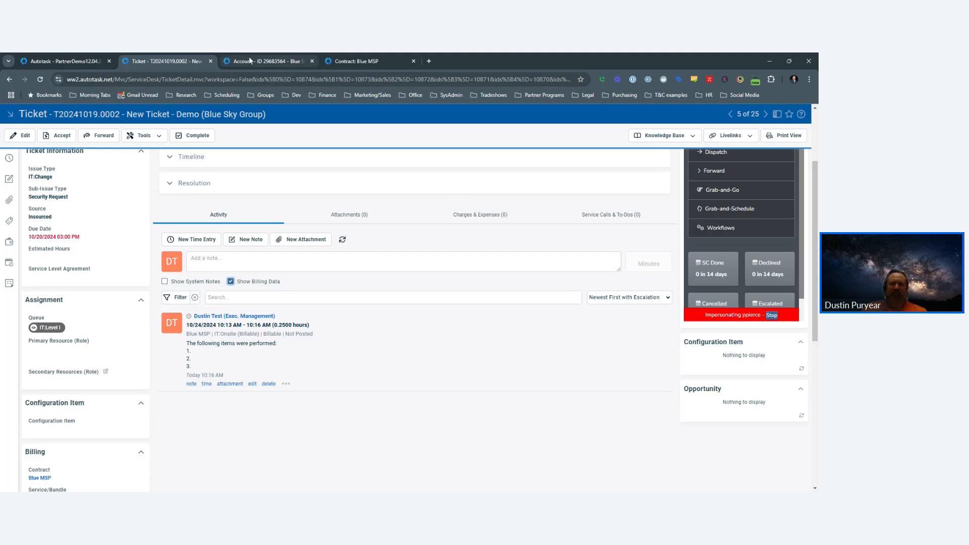
left_click(197, 267)
left_click(197, 267)
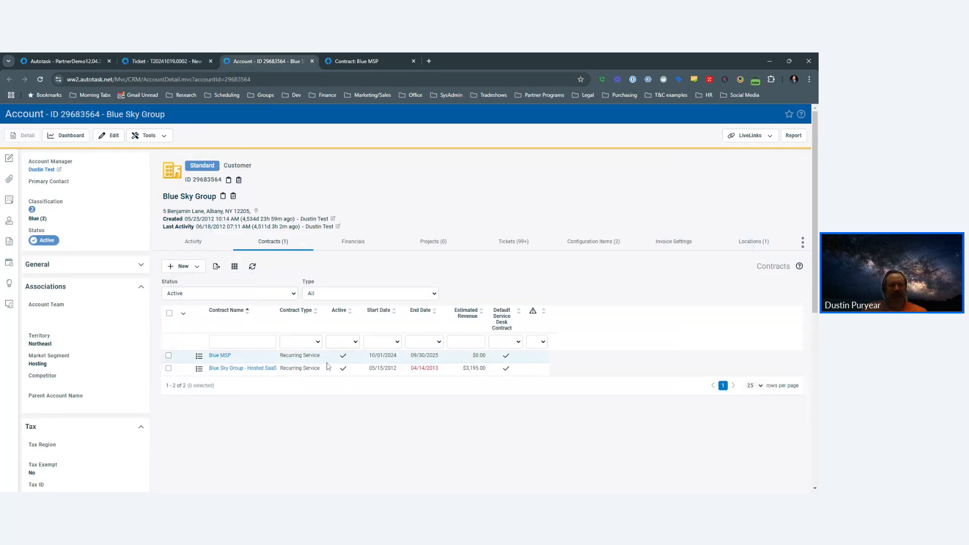
left_click(198, 268)
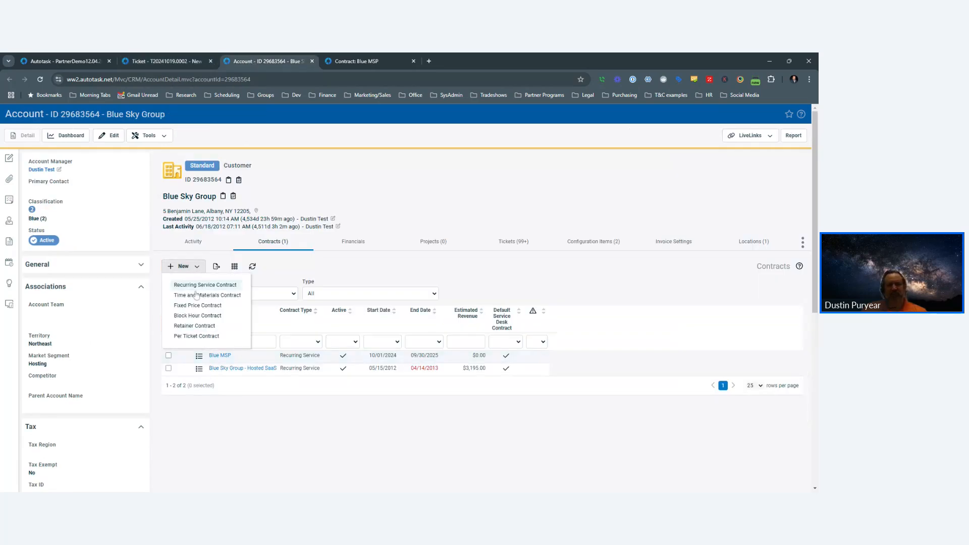
left_click(202, 297)
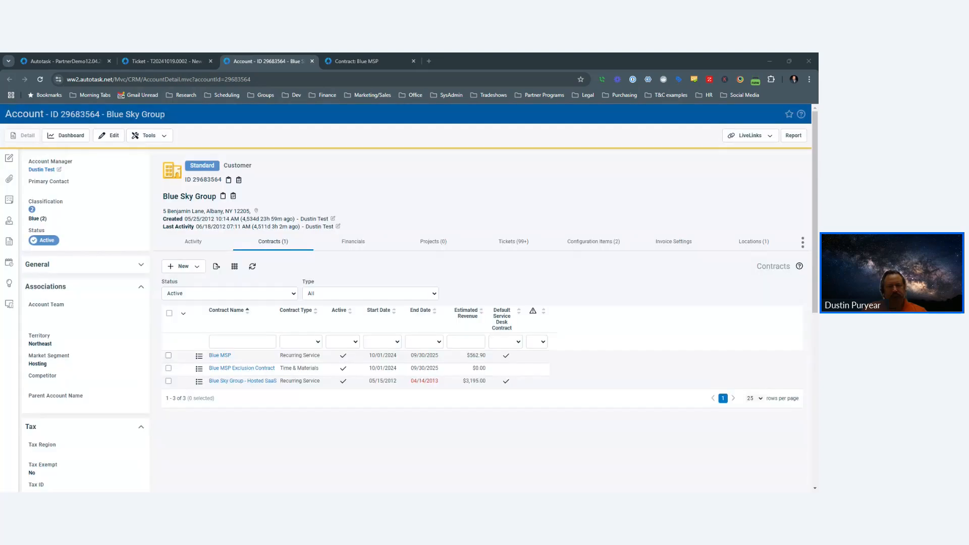
- Open the Blue MSP Exclusion Contract and add a contract rate of $200.00 per hour for the IT:Technician I role
middle_click(256, 369)
left_click(353, 61)
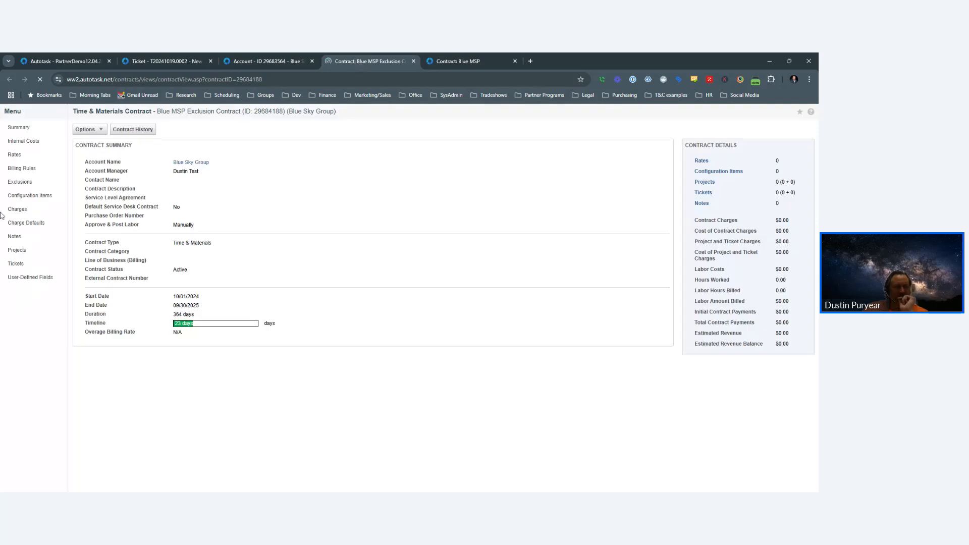
left_click(30, 170)
left_click(20, 158)
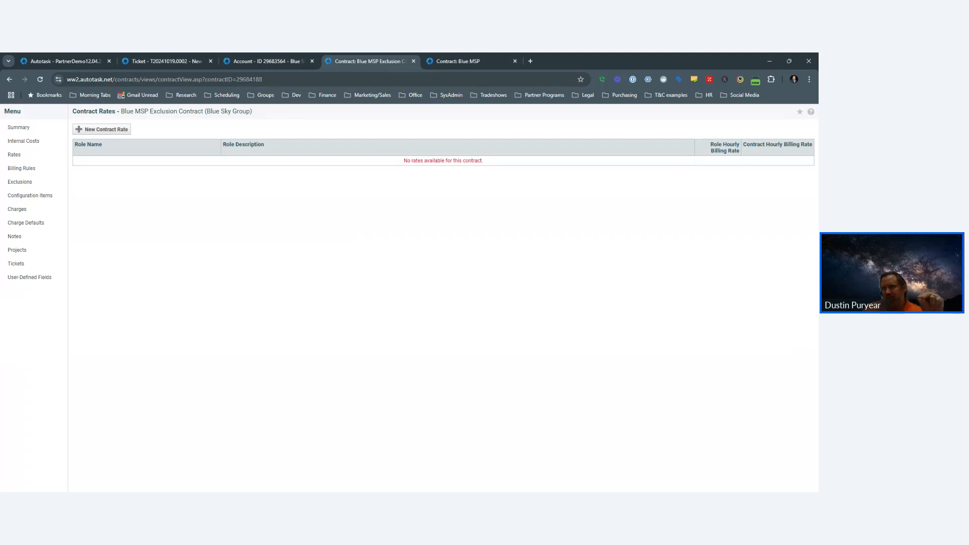
left_click(112, 131)
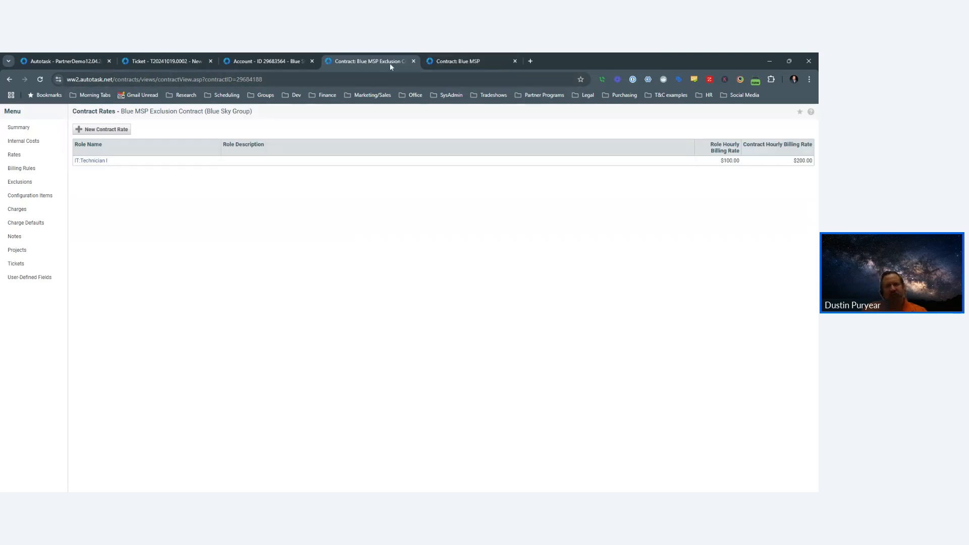
- Set Blue MSP Exclusion Contract as the exclusion contract for Blue MSP, save it, and review the contract rates and exclusions
left_click(453, 62)
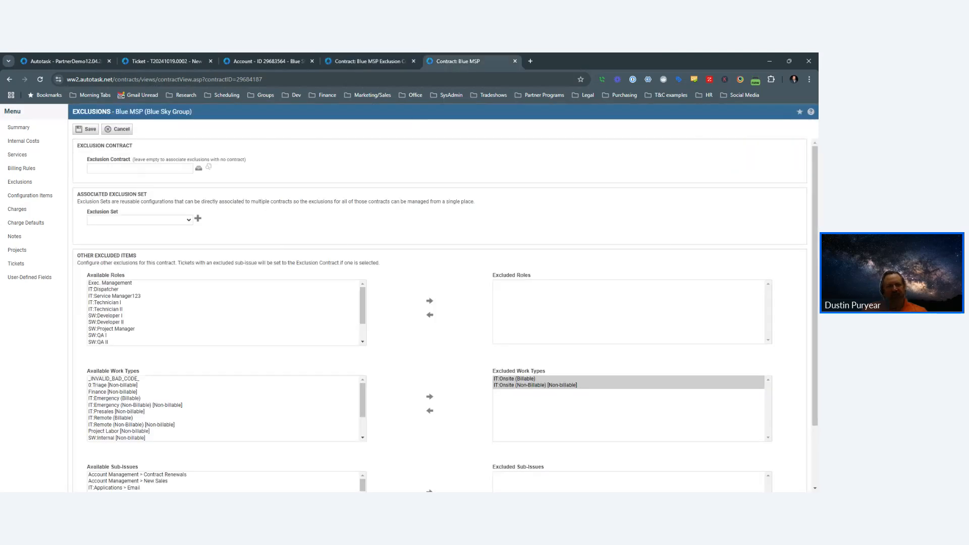
left_click(199, 168)
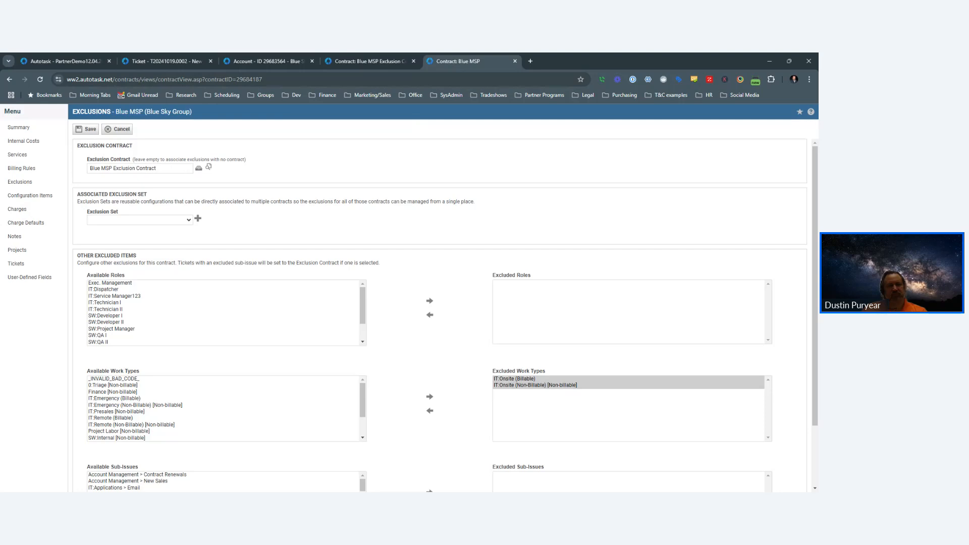
left_click(89, 131)
left_click(365, 61)
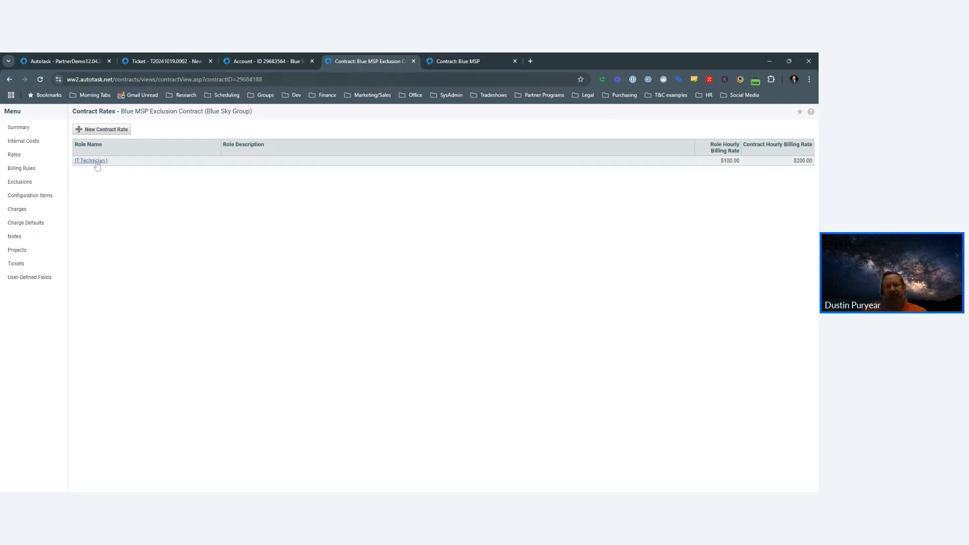
left_click(488, 63)
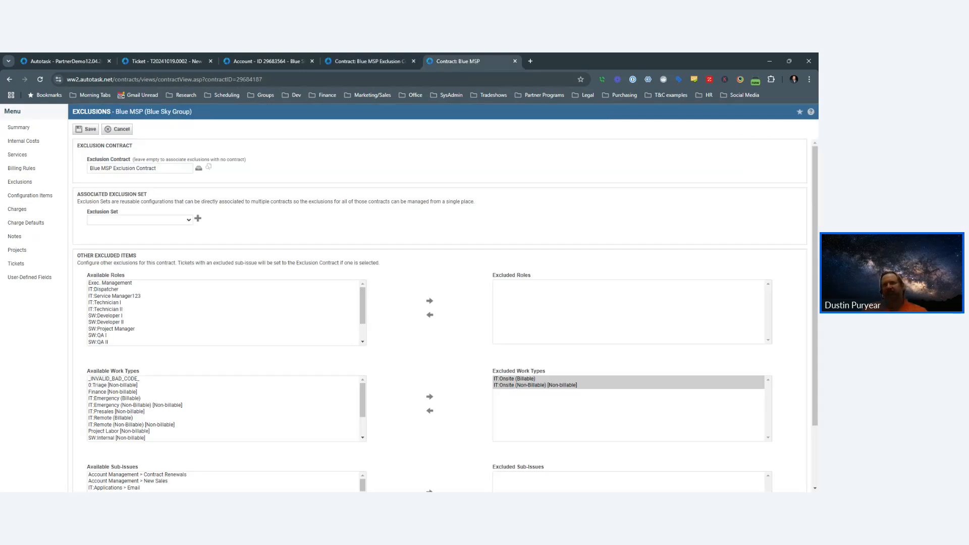
scroll(547, 419, "down", 3)
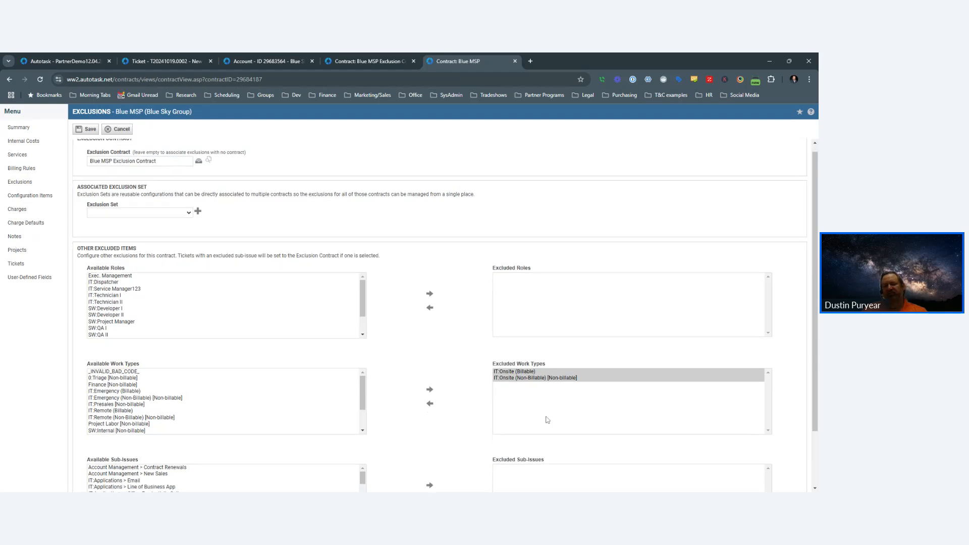
- Add the Project Labor work type to Blue MSP's excluded work types and move it back to the available ones
scroll(547, 420, "up", 3)
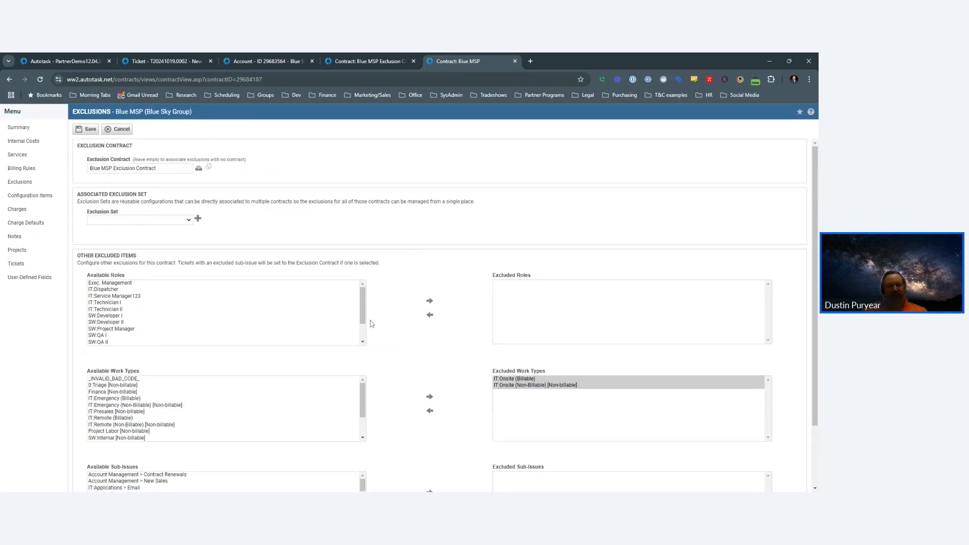
scroll(370, 262, "down", 3)
left_click(126, 355)
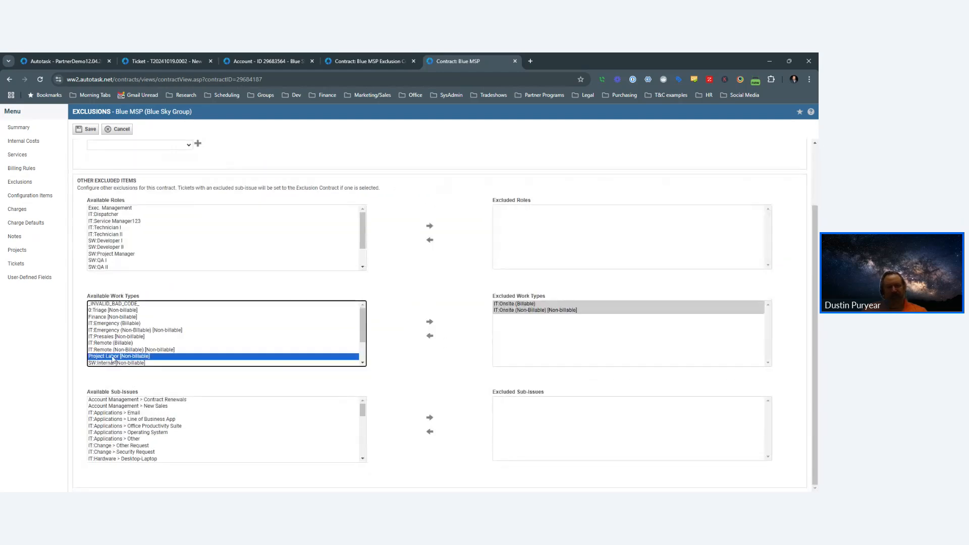
left_click(429, 324)
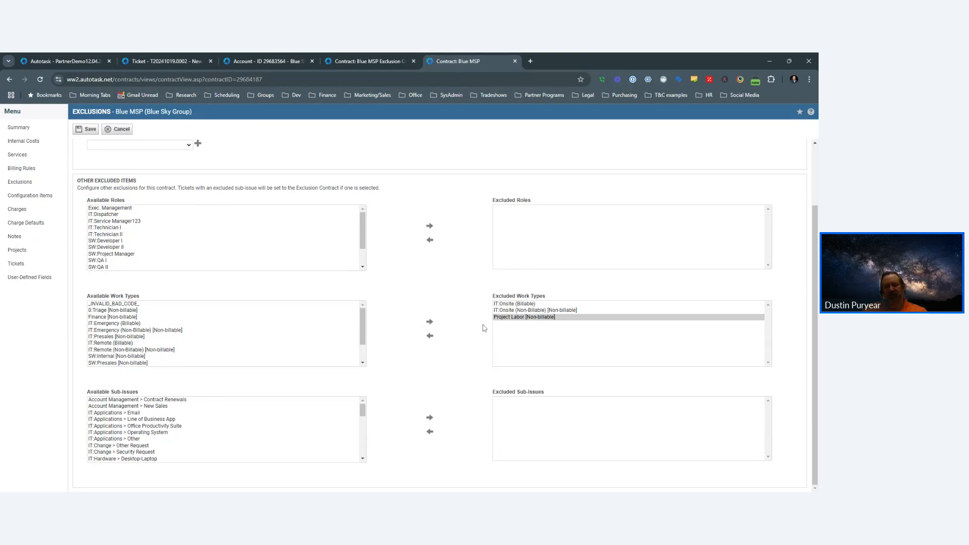
left_click(430, 335)
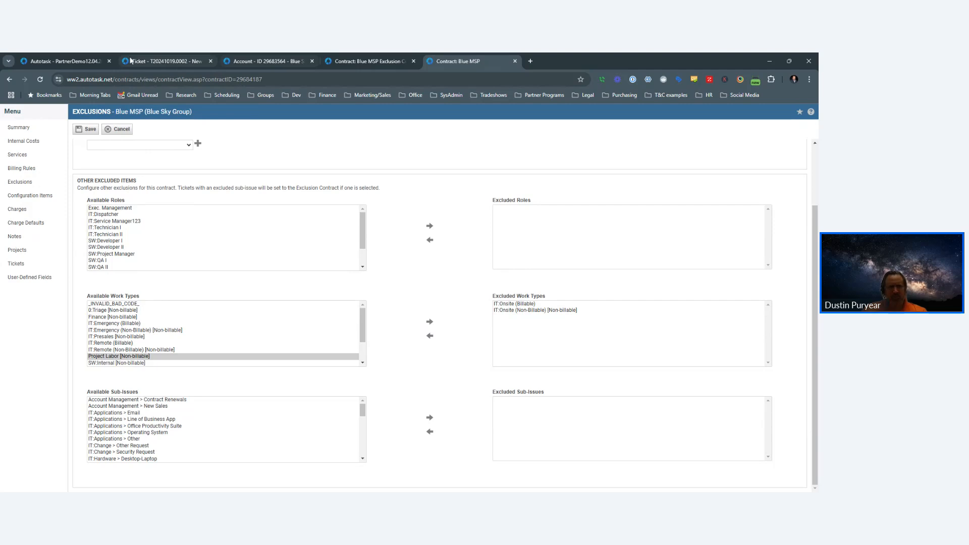
- Search the Admin Features & Settings for "exclusion" and open Contract Exclusion Sets
left_click(61, 61)
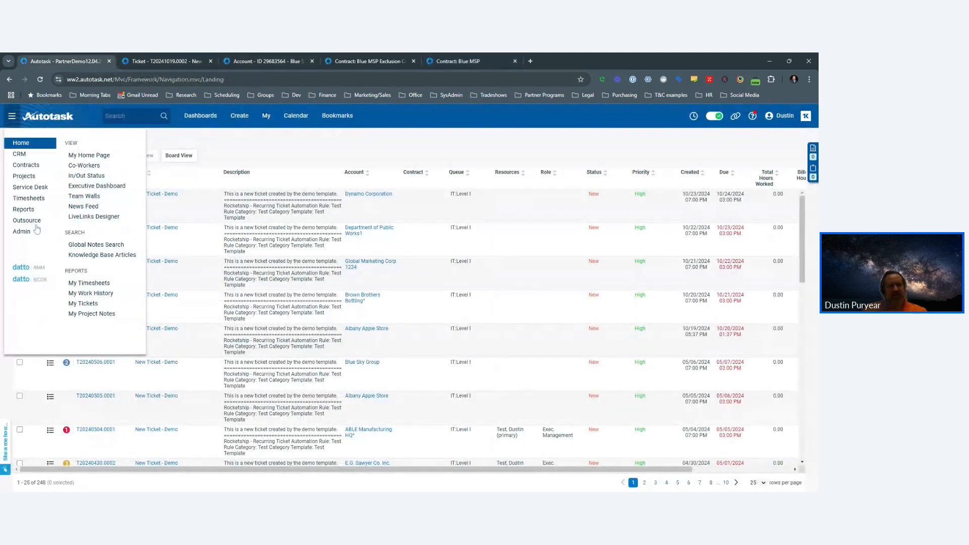
left_click(469, 61)
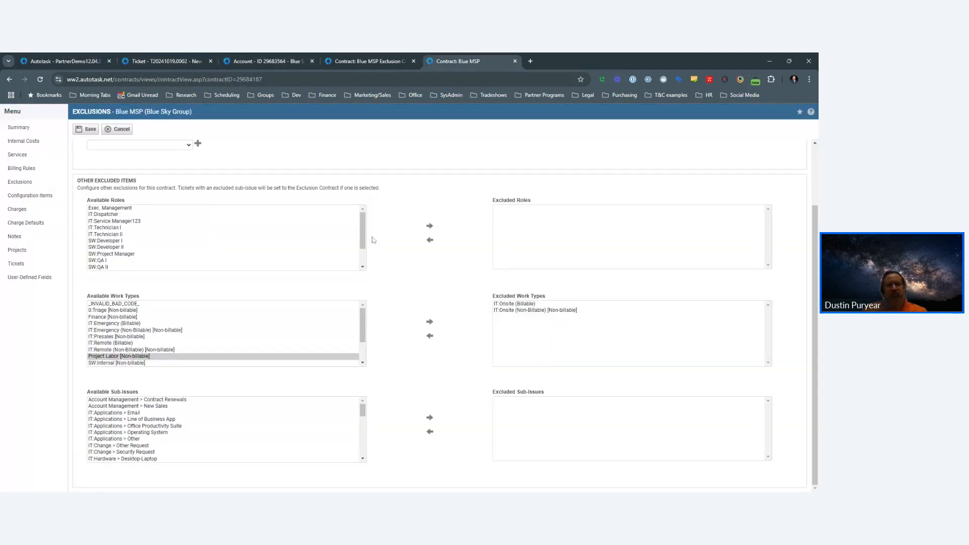
left_click(34, 61)
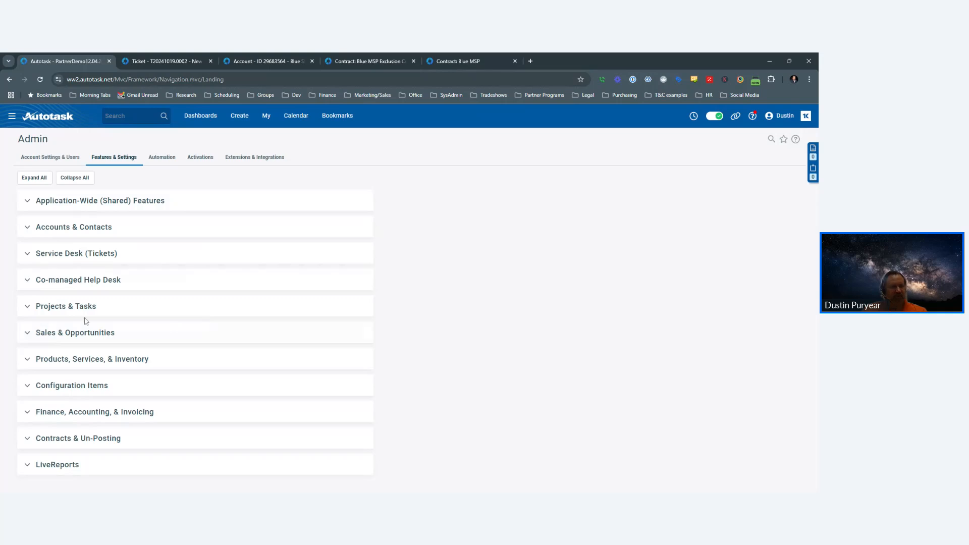
left_click(33, 179)
key("ctrl+f")
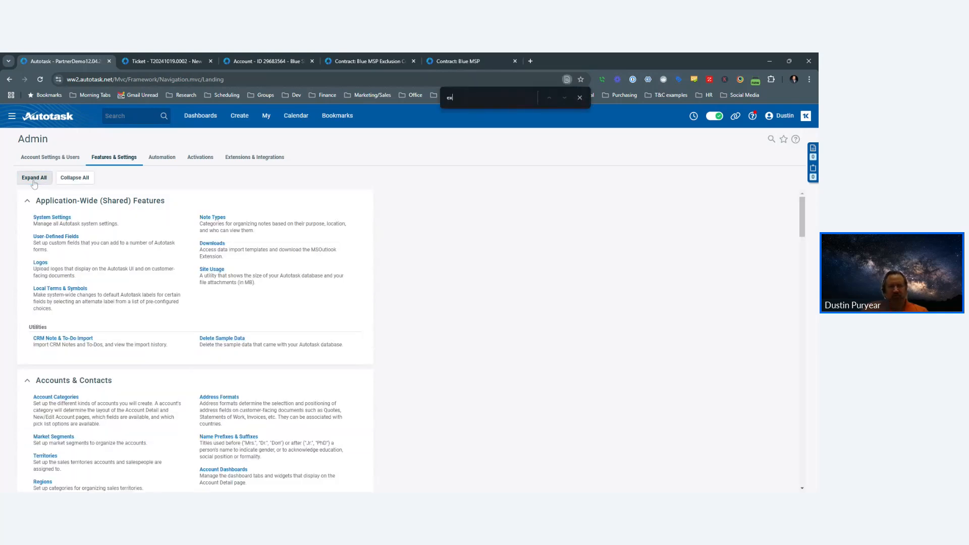
type("exclusion")
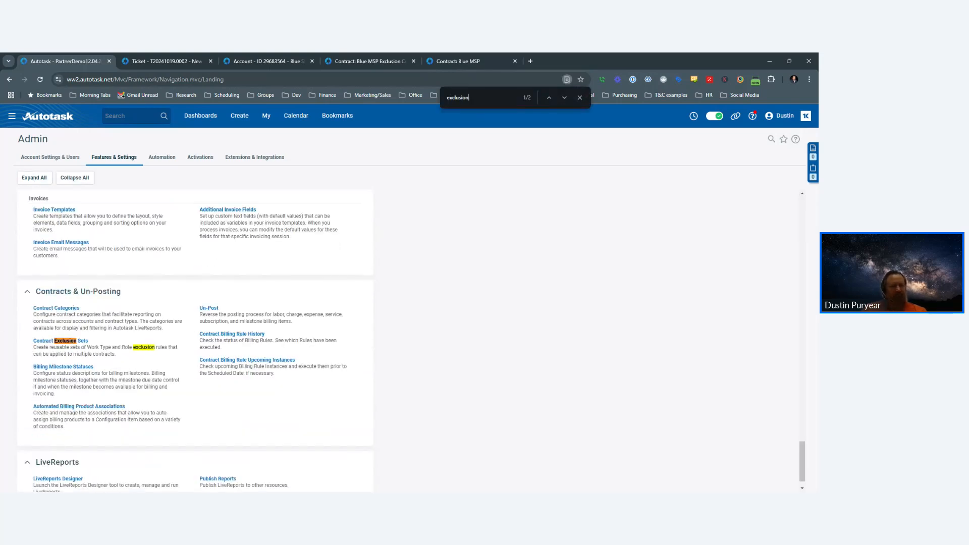
left_click(66, 341)
- Start a new active contract exclusion set named Blue MSP Remote Only - Exclusions
left_click(33, 168)
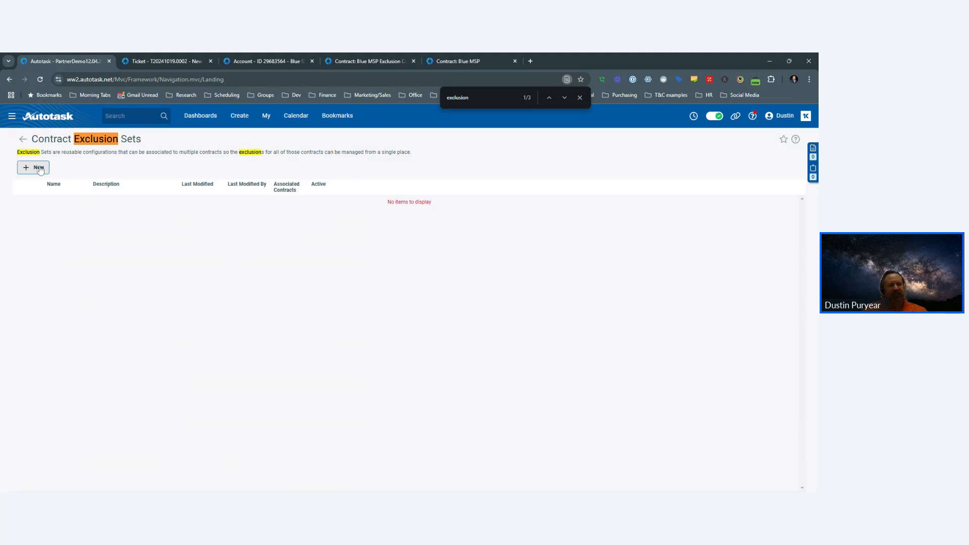
type("Bl")
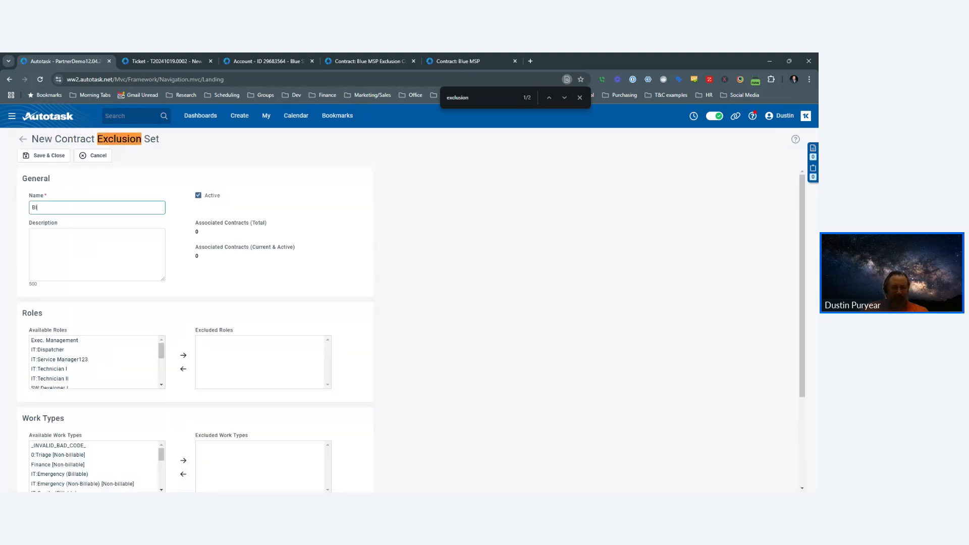
type("ue MSP Remote")
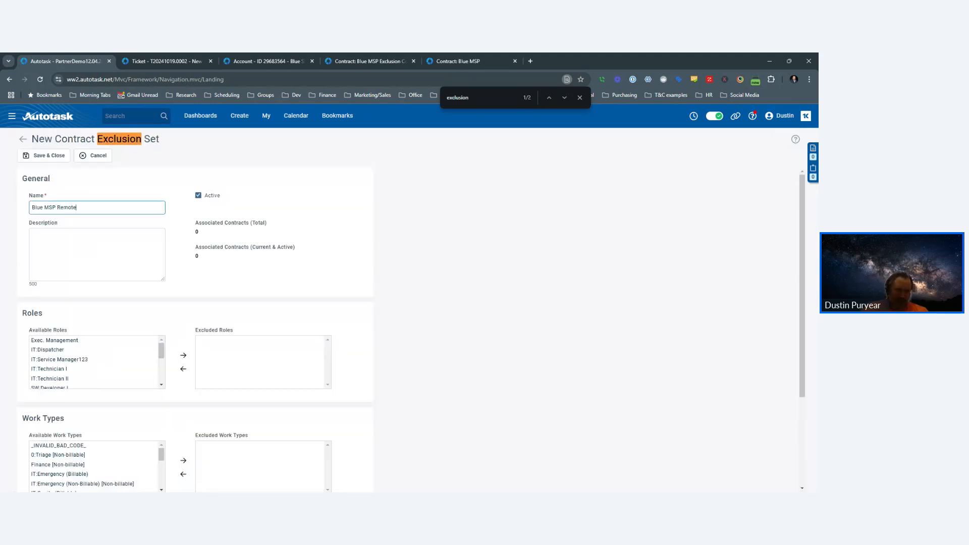
type(" Only - Exclusions")
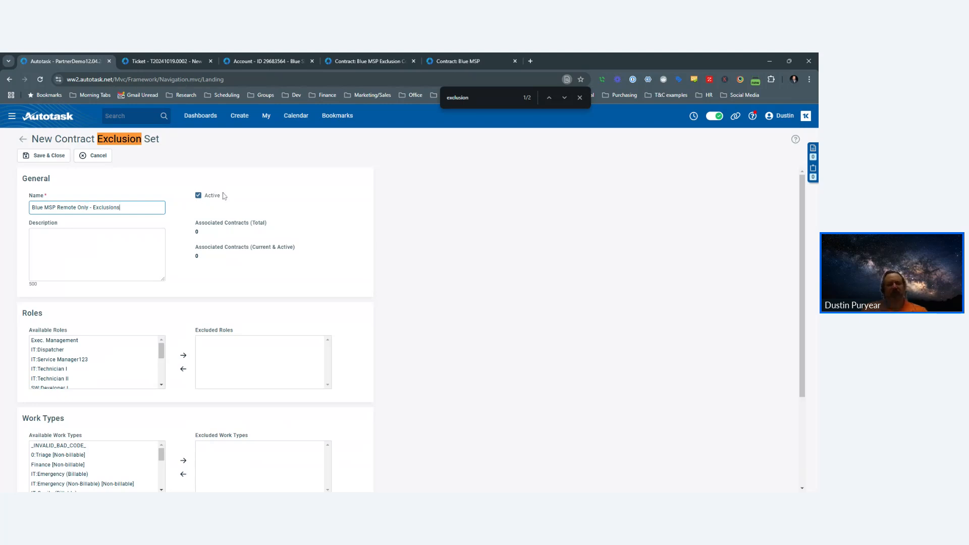
- Exclude the work types IT:Onsite (Billable), IT:Onsite (Non-Billable) and Project Labor in the new exclusion set and save it
scroll(433, 249, "down", 1)
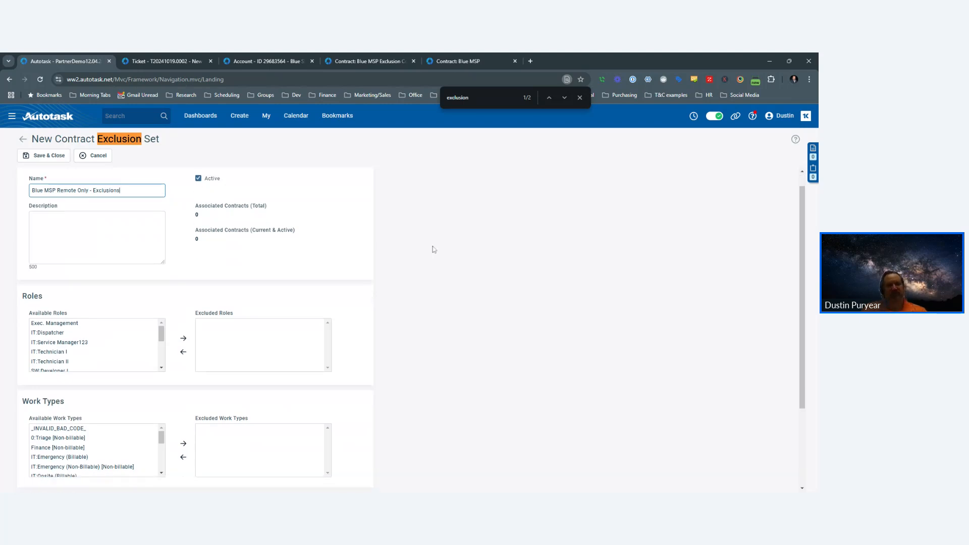
scroll(313, 246, "down", 3)
scroll(242, 244, "up", 1)
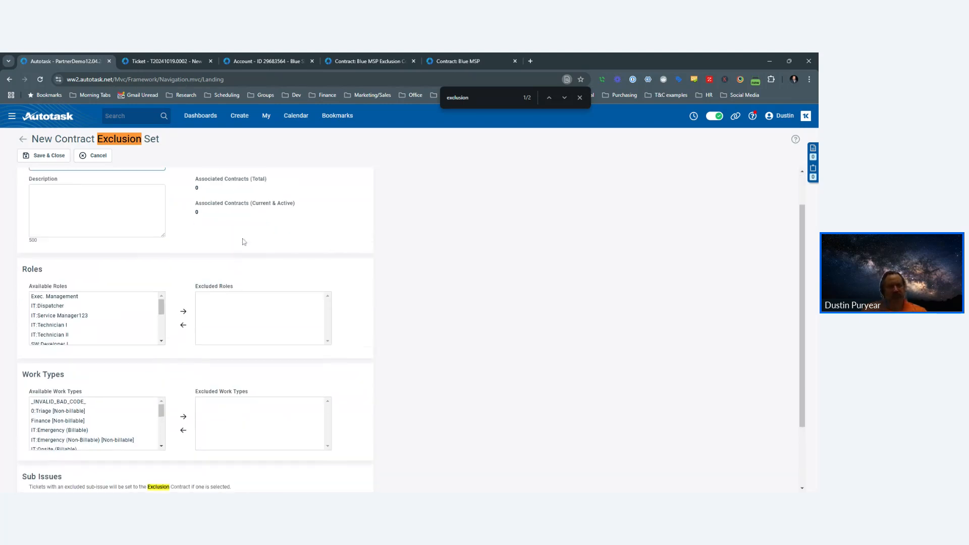
left_click(580, 99)
scroll(457, 374, "down", 1)
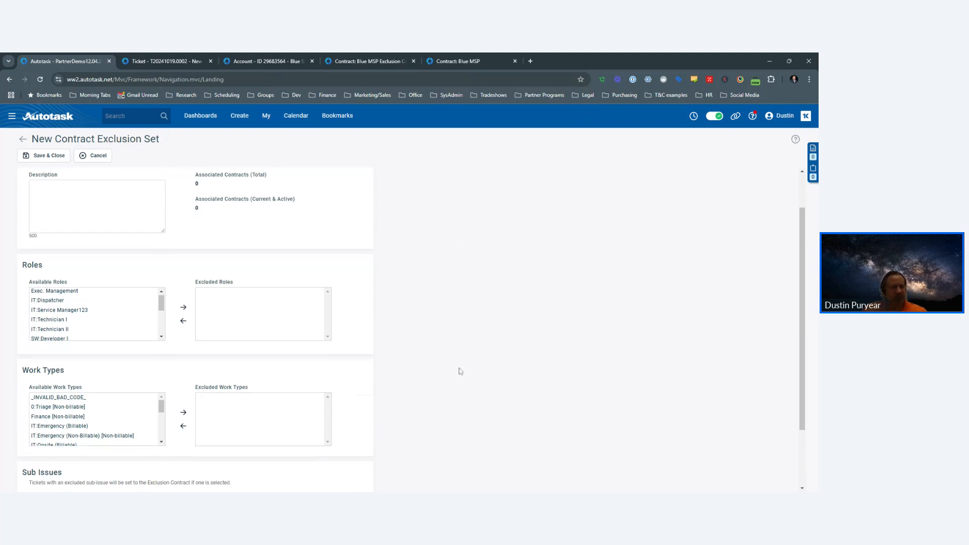
scroll(354, 374, "down", 3)
scroll(91, 353, "down", 2)
left_click_drag(91, 351, 93, 360)
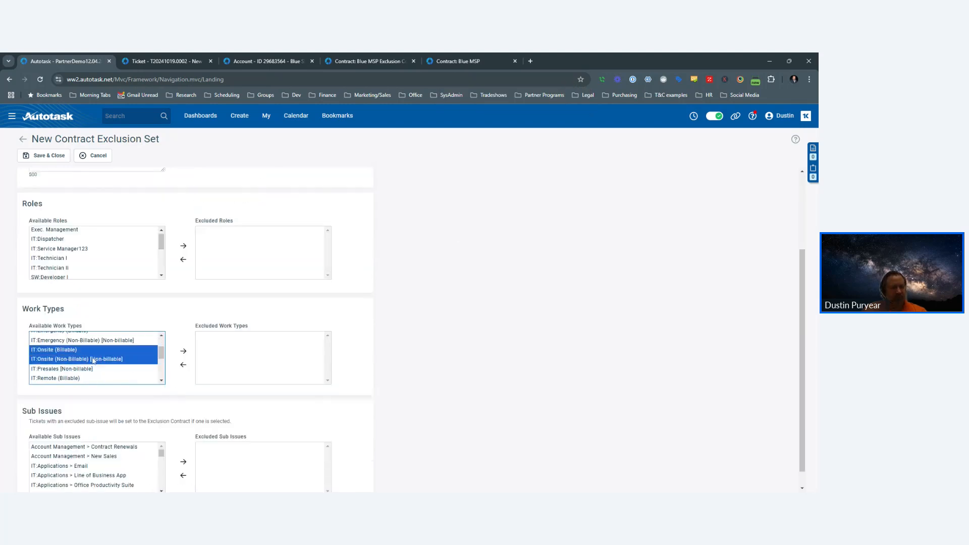
left_click(184, 351)
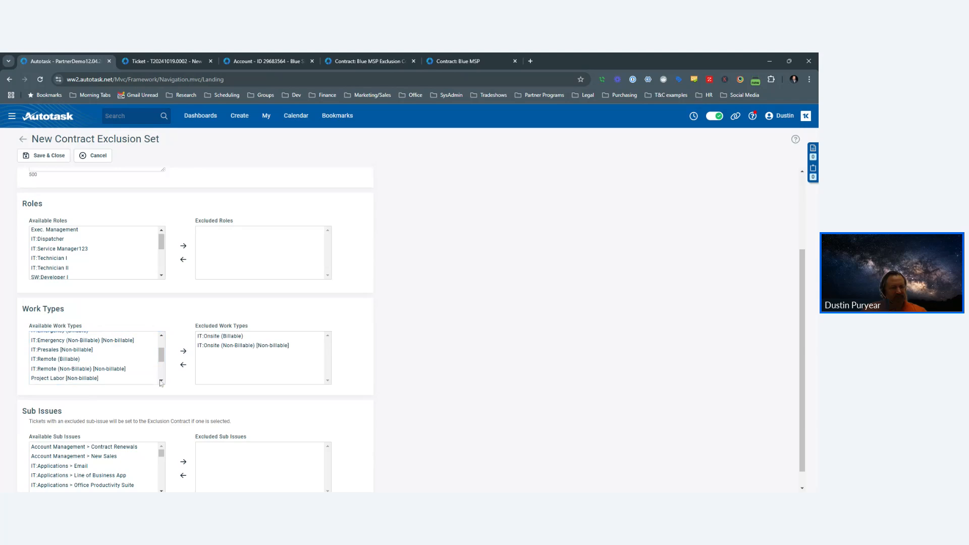
left_click(118, 378)
left_click(185, 353)
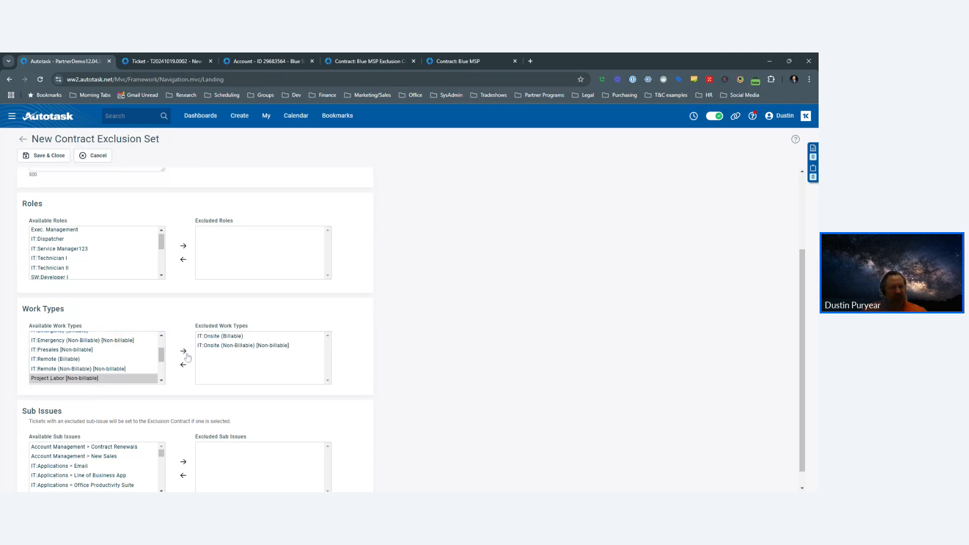
left_click(39, 155)
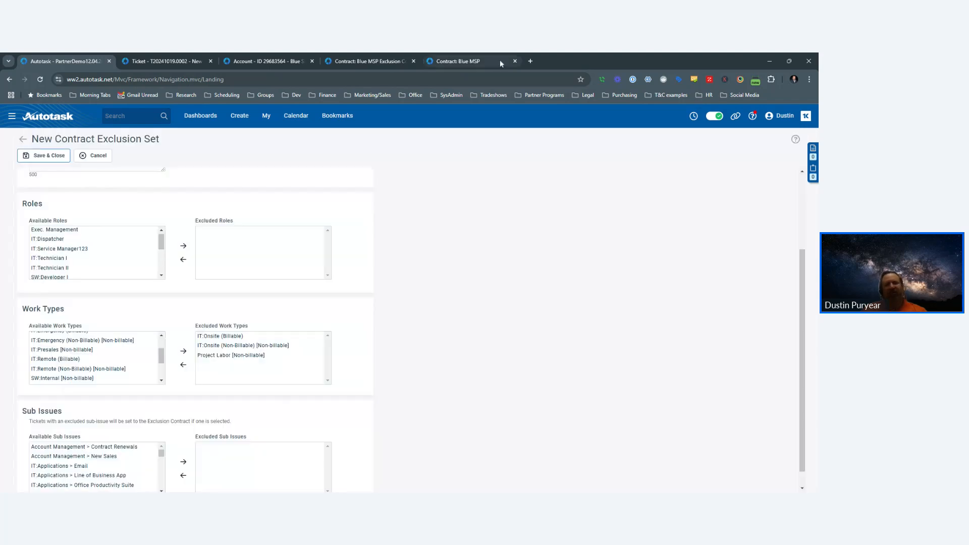
- Return to the Blue MSP contract and try to remove both IT:Onsite work types from its individually excluded work types
left_click(500, 59)
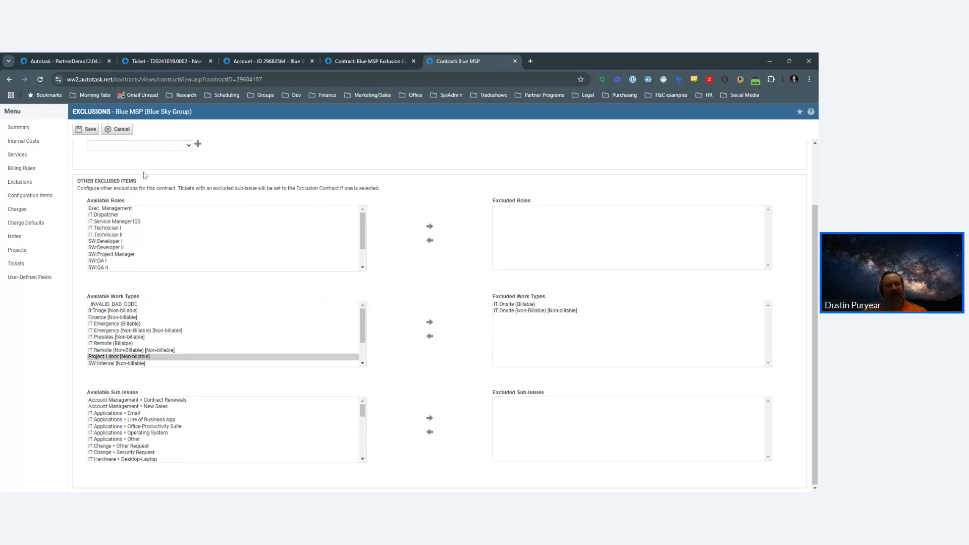
scroll(145, 175, "up", 3)
left_click_drag(525, 379, 525, 385)
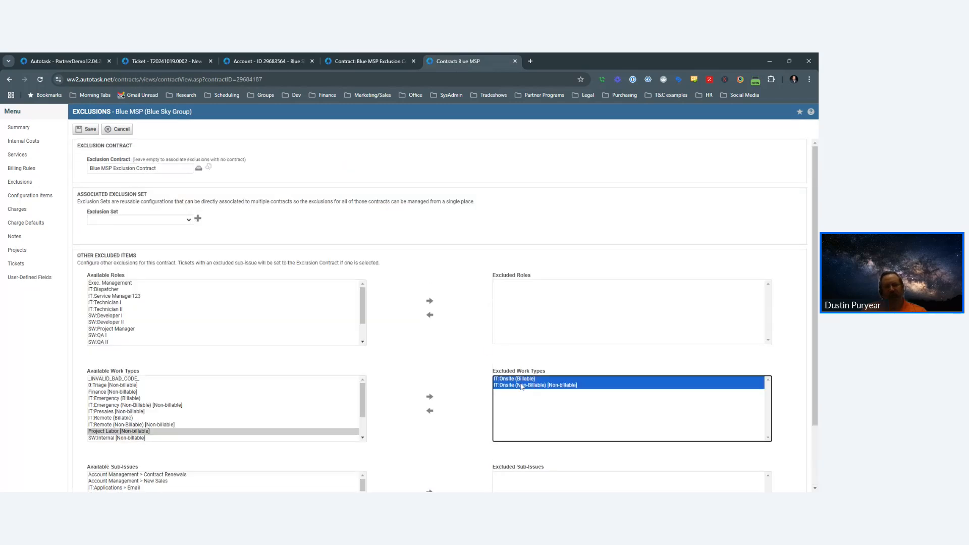
left_click(429, 411)
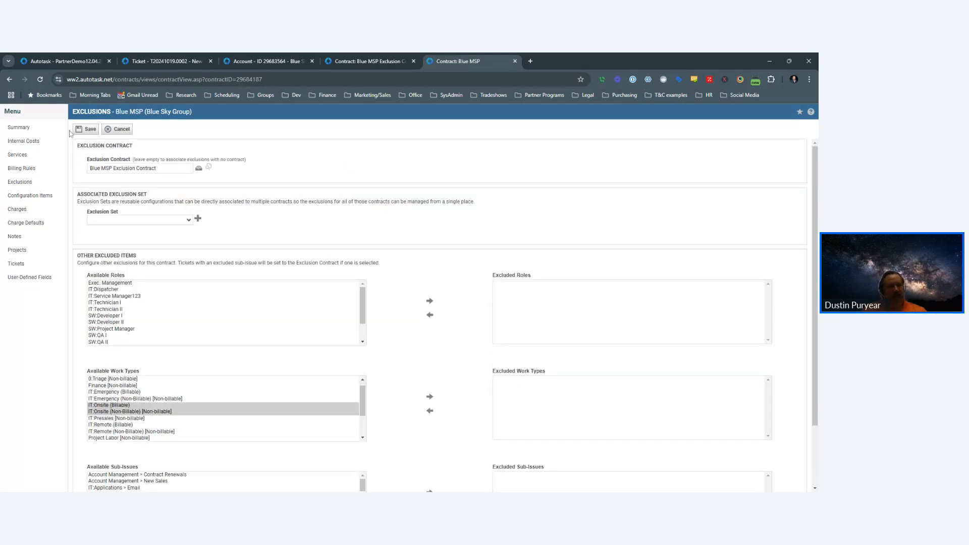
left_click(86, 129)
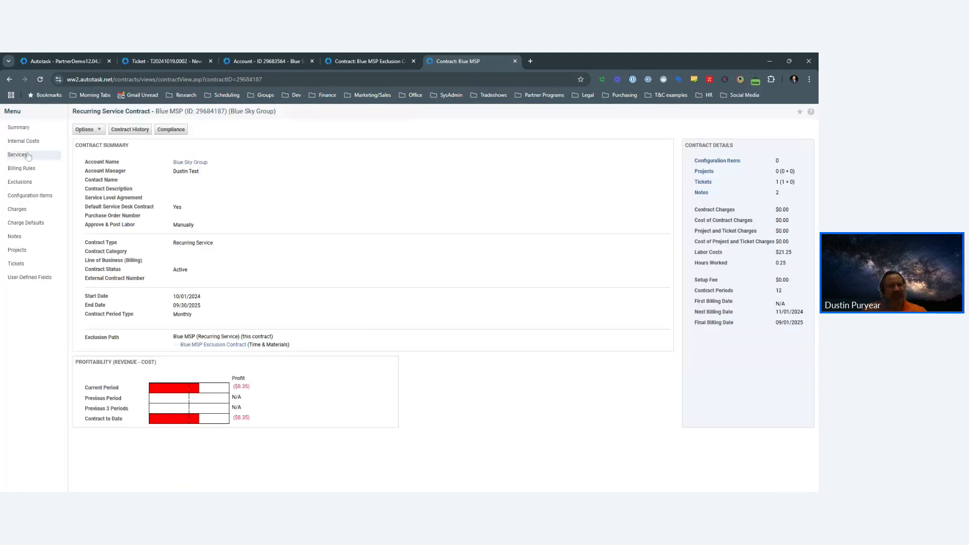
- Replace Blue MSP's individual IT:Onsite work type exclusions with the Blue MSP Remote Only - Exclusions set and save
left_click(25, 182)
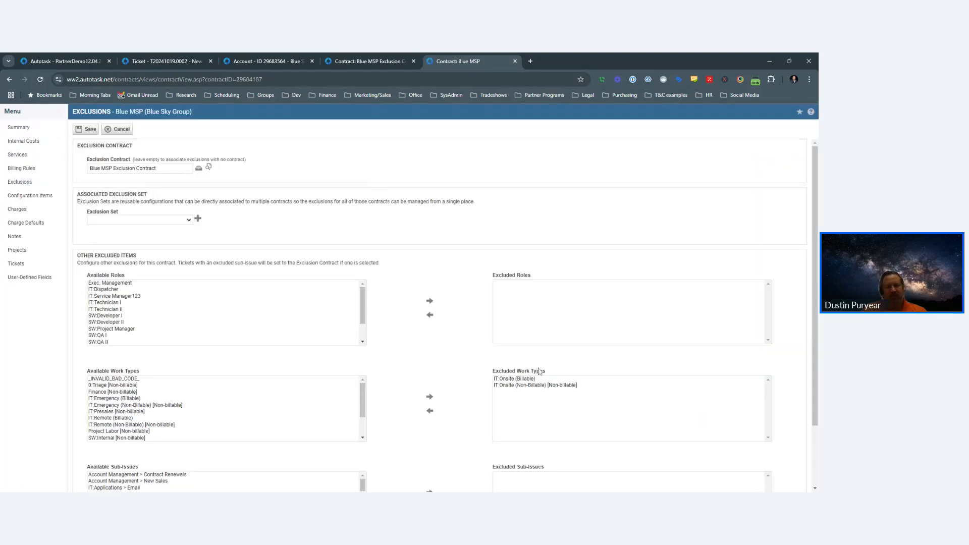
left_click_drag(520, 379, 520, 386)
left_click(430, 410)
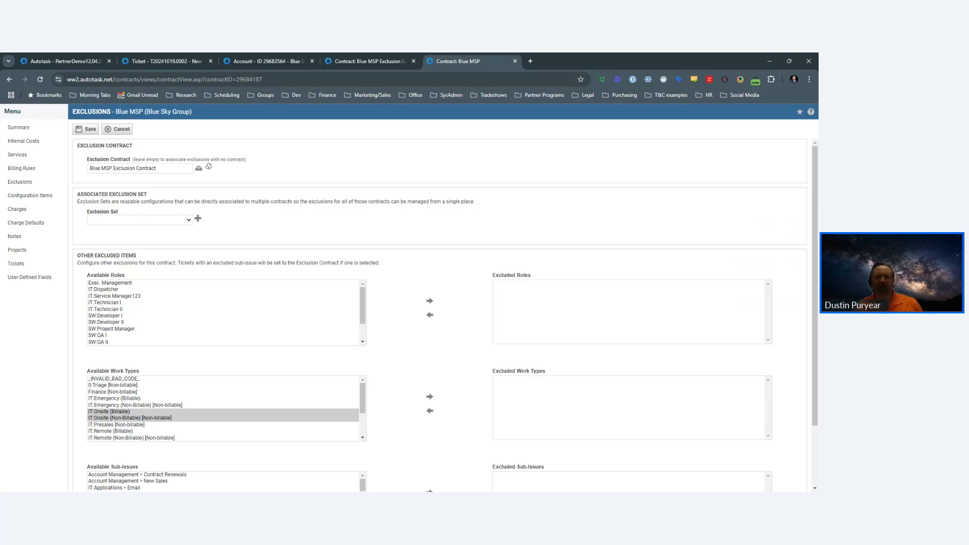
left_click(133, 235)
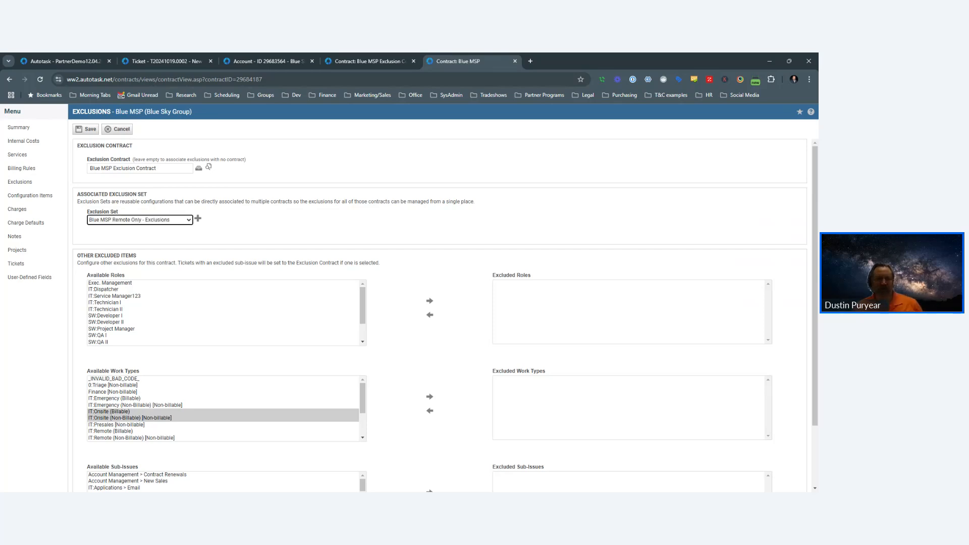
left_click(90, 130)
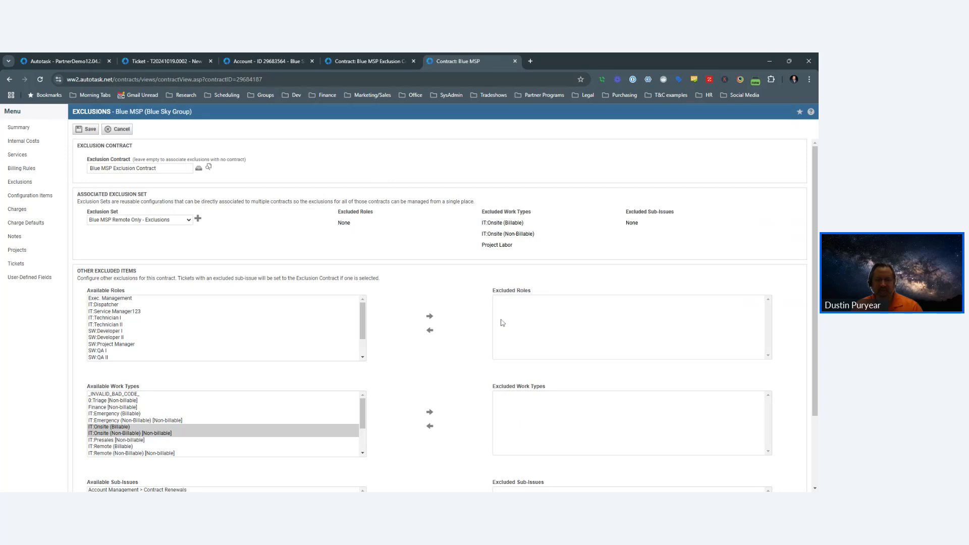